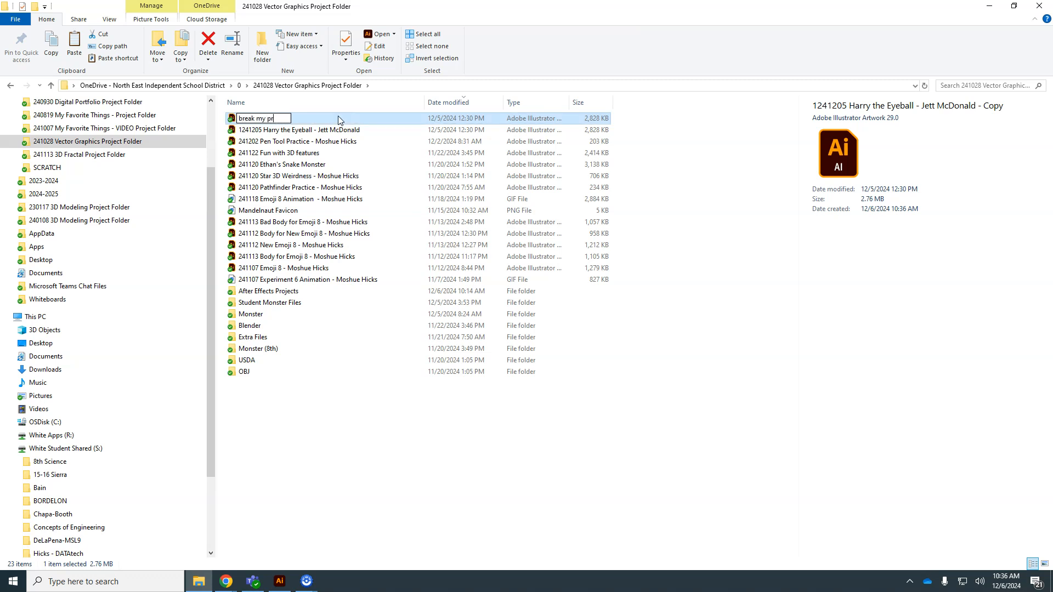
Step: Rename the copied Illustrator file as "break my project"
{"action": "key", "text": "Return"}
{"action": "left_click", "coordinate": [280, 132]}
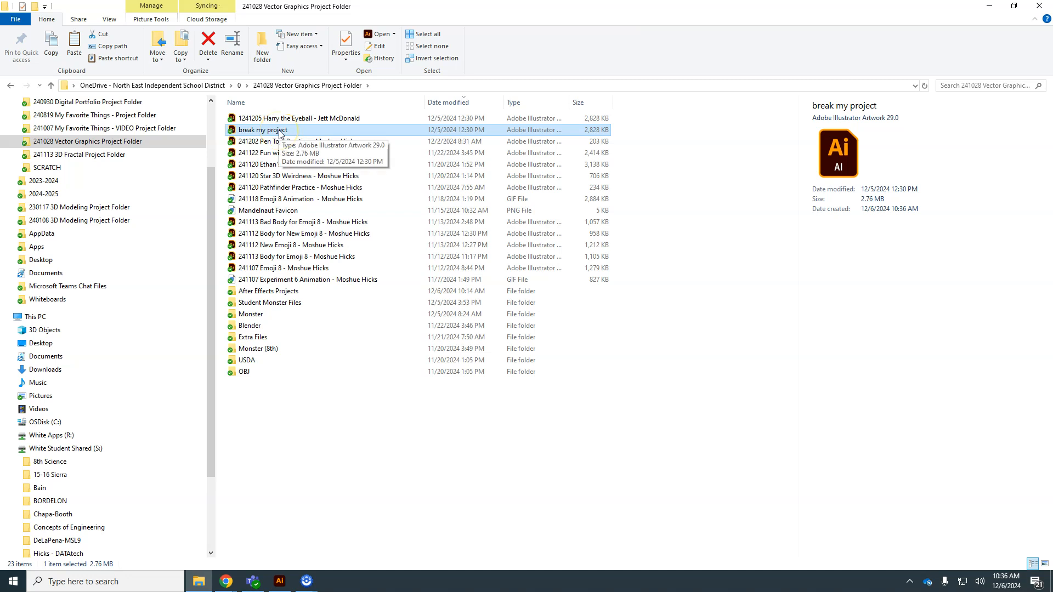
Step: Launch After Effects 2025 and open "break my project" in Illustrator
{"action": "left_click", "coordinate": [18, 584]}
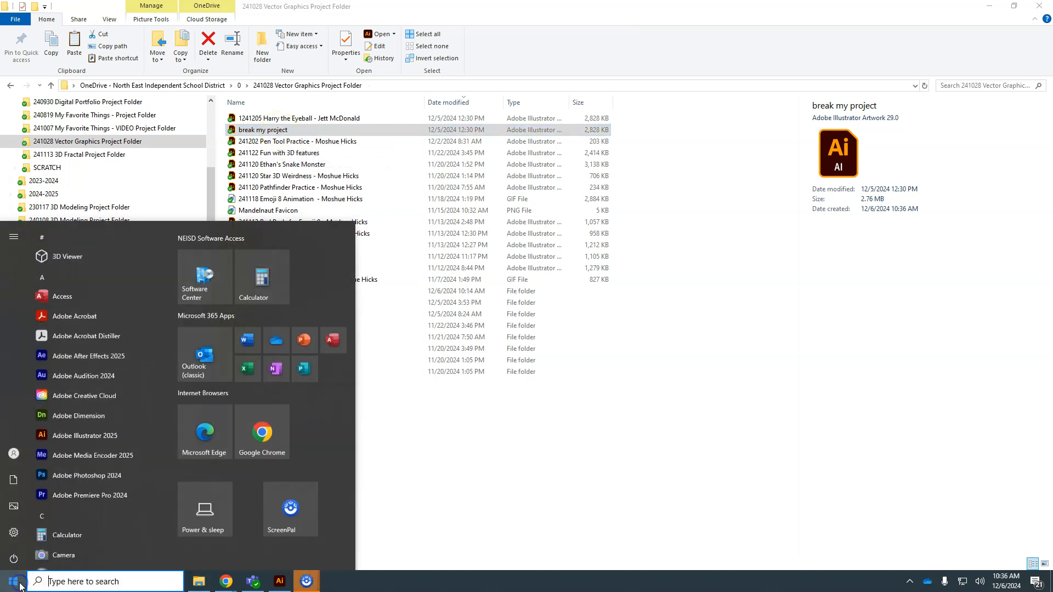
{"action": "left_click", "coordinate": [98, 357]}
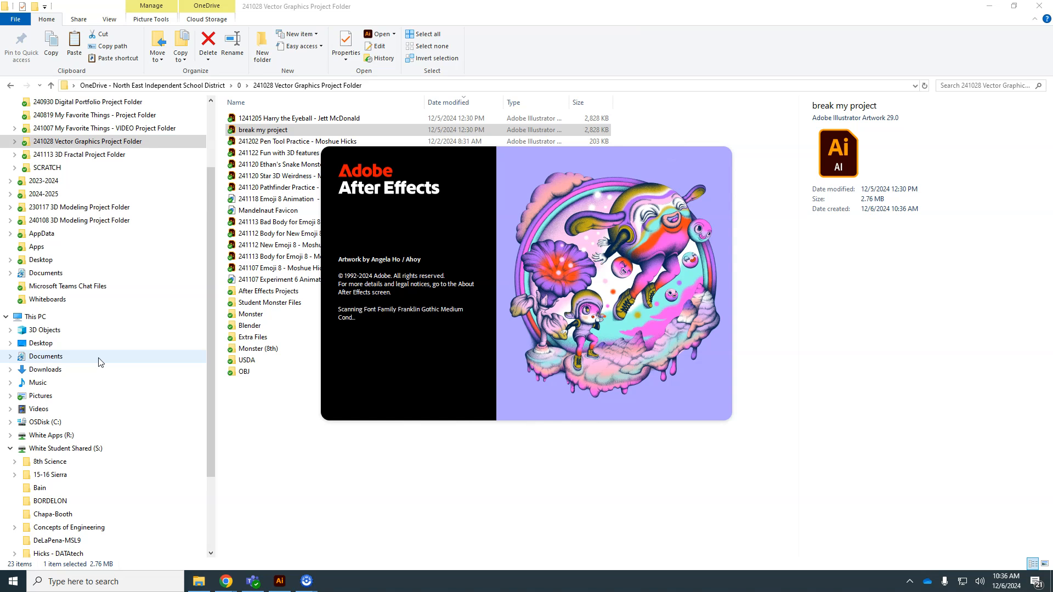
{"action": "left_click", "coordinate": [252, 132]}
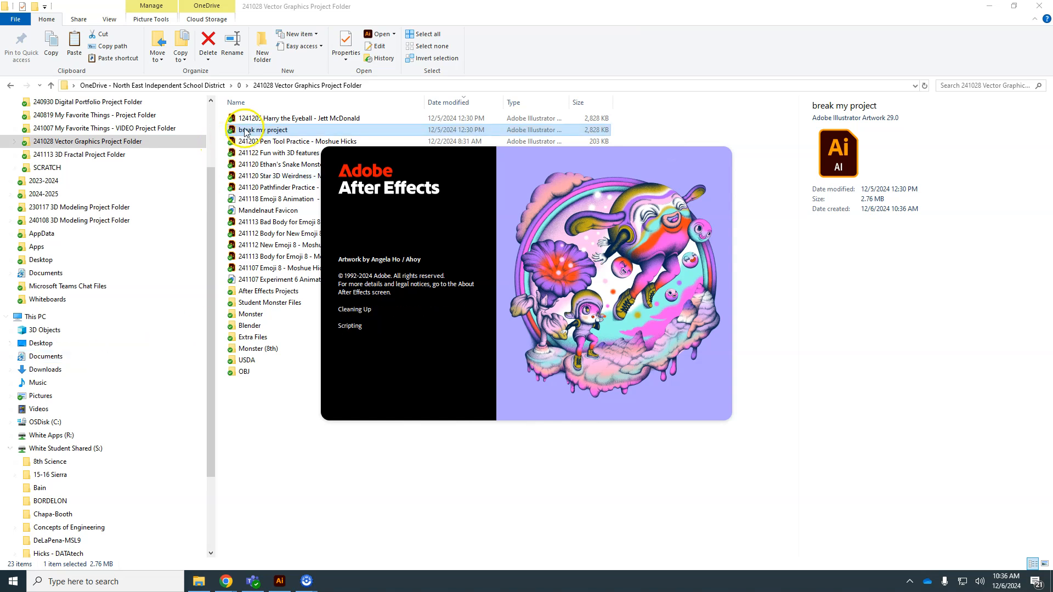
{"action": "double_click", "coordinate": [245, 128]}
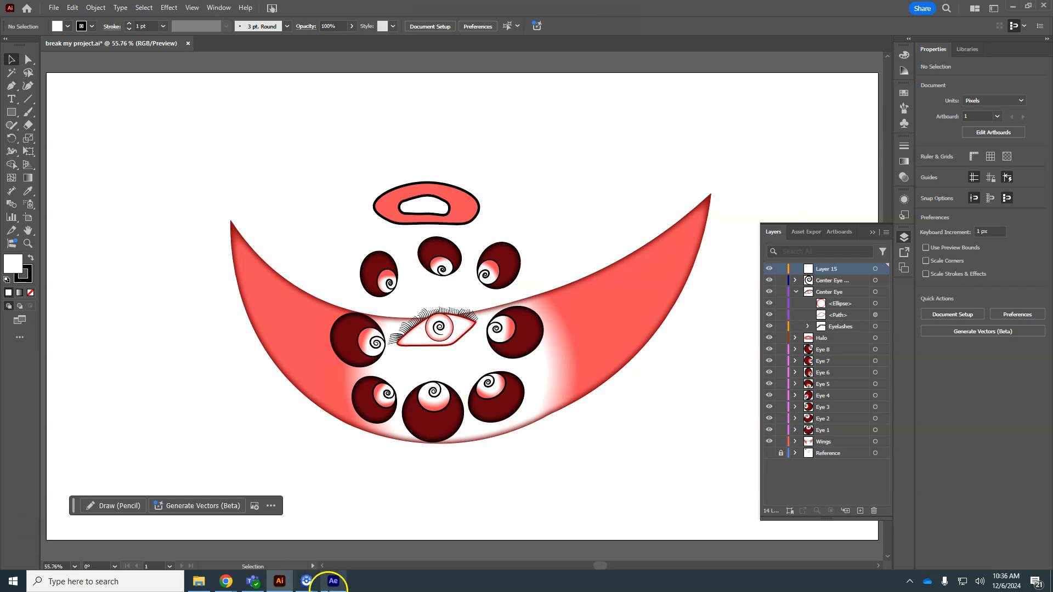
Step: Import "break my project" into After Effects as Composition - Retain Layer Sizes and expand its layers folder
{"action": "left_click", "coordinate": [333, 582]}
{"action": "left_click", "coordinate": [48, 107]}
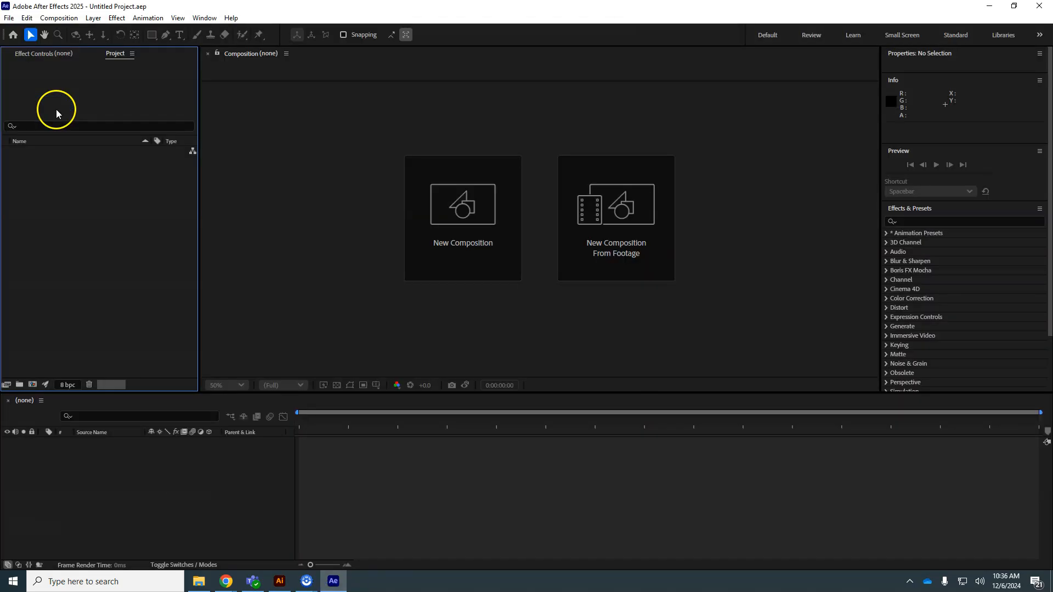
{"action": "double_click", "coordinate": [85, 209]}
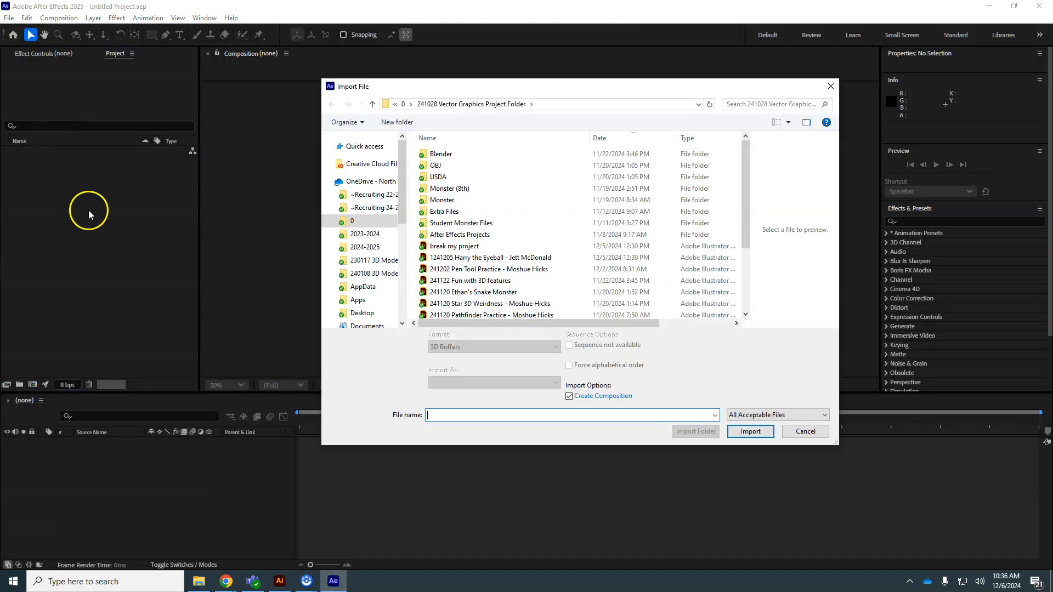
{"action": "left_click", "coordinate": [449, 251]}
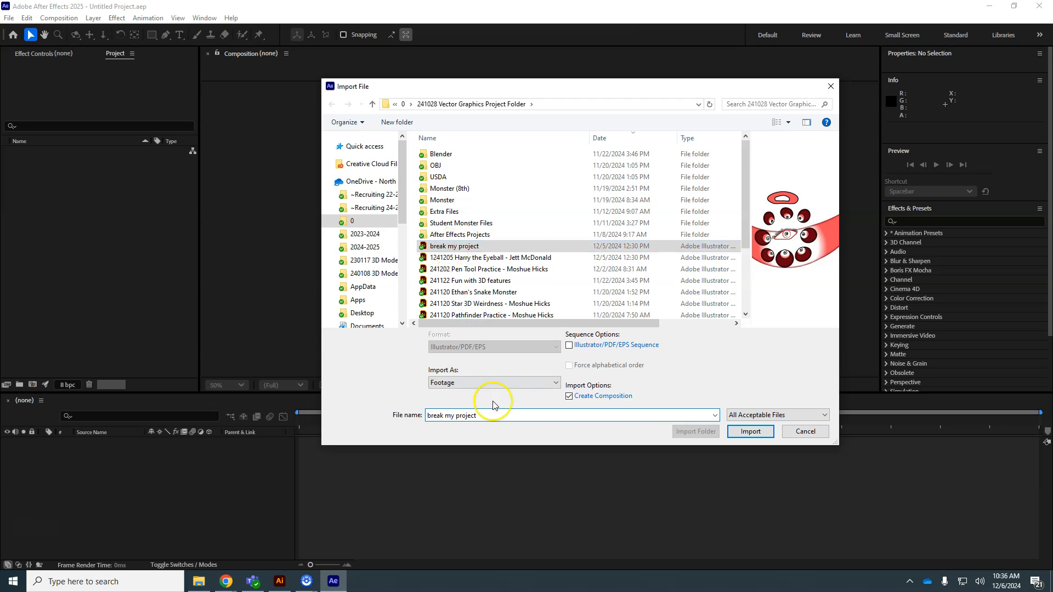
{"action": "left_click", "coordinate": [492, 382]}
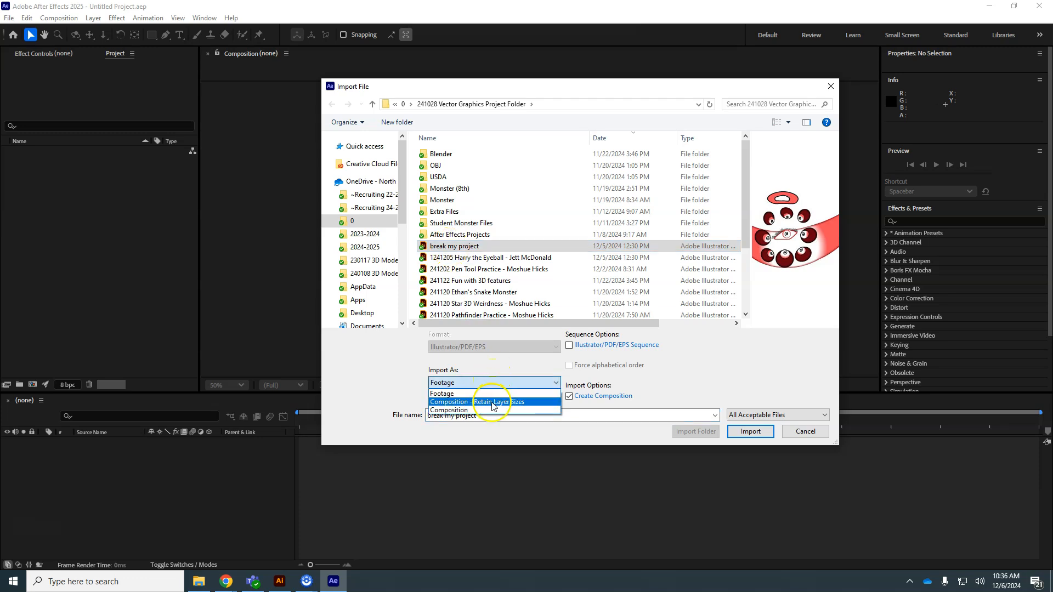
{"action": "left_click", "coordinate": [492, 402]}
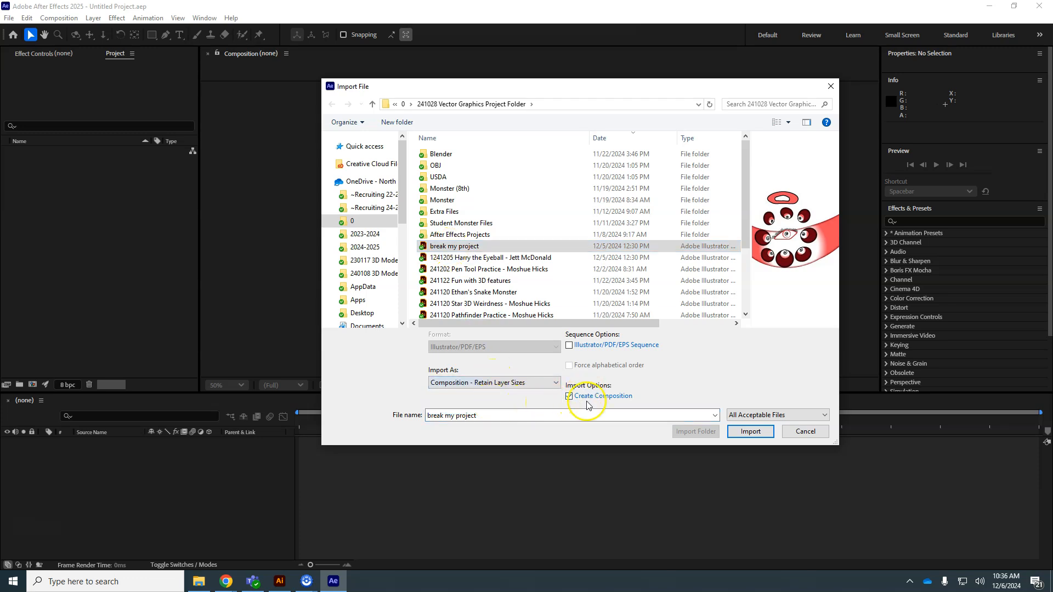
{"action": "left_click", "coordinate": [751, 433]}
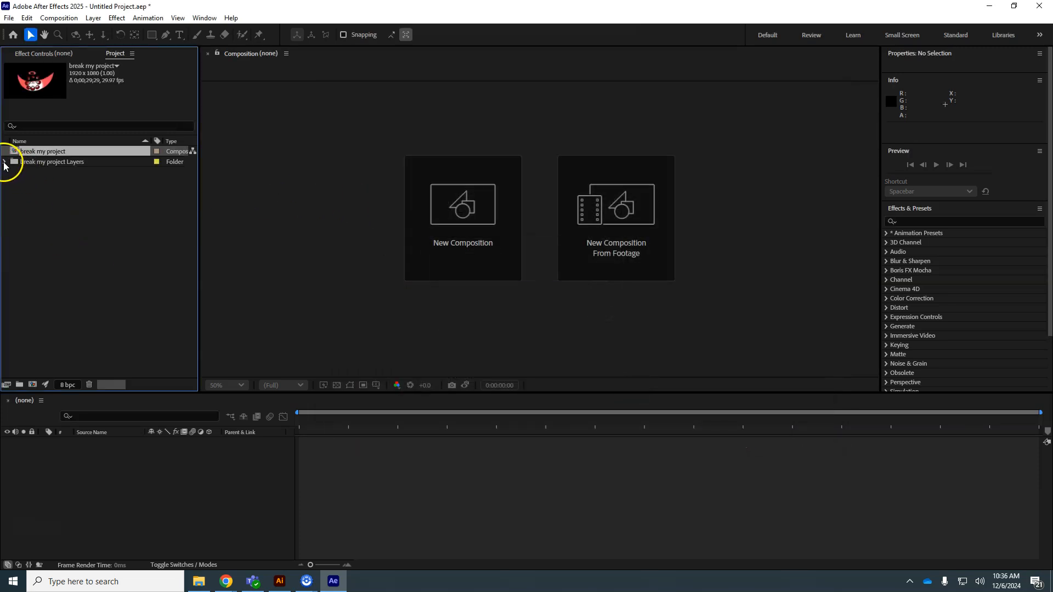
{"action": "left_click", "coordinate": [5, 161]}
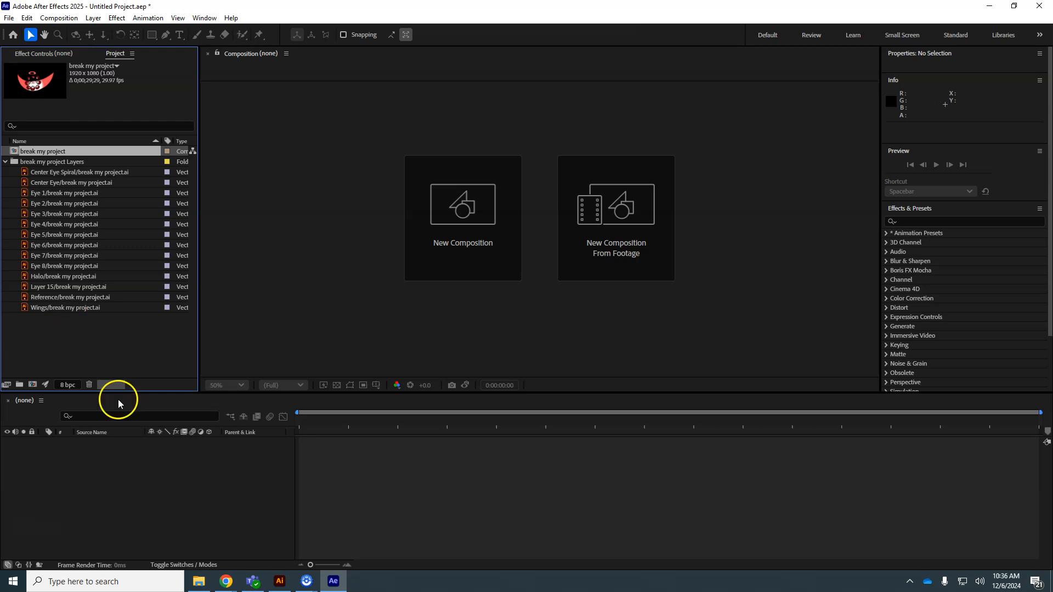
Step: Delete the empty Layer 15 from the Illustrator document
{"action": "left_click", "coordinate": [279, 582]}
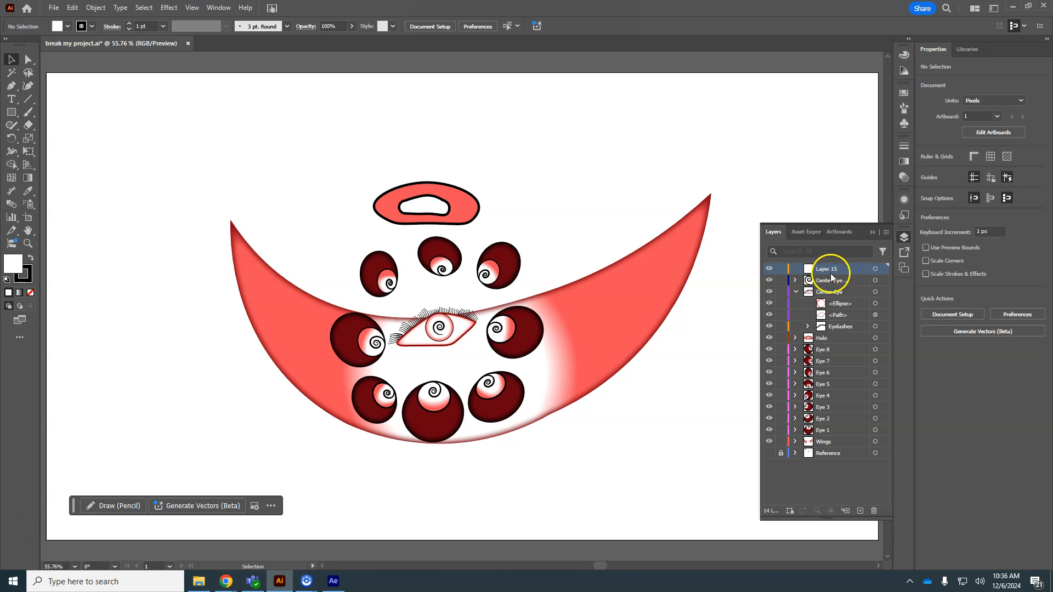
{"action": "left_click", "coordinate": [873, 511]}
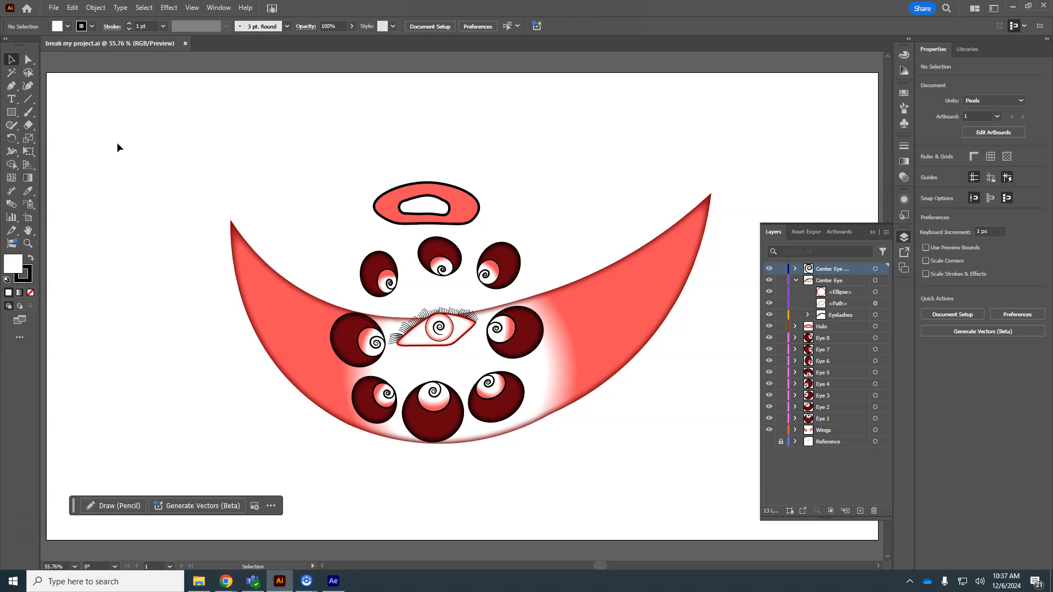
Step: Open the "break my project" composition in After Effects
{"action": "left_click", "coordinate": [339, 587]}
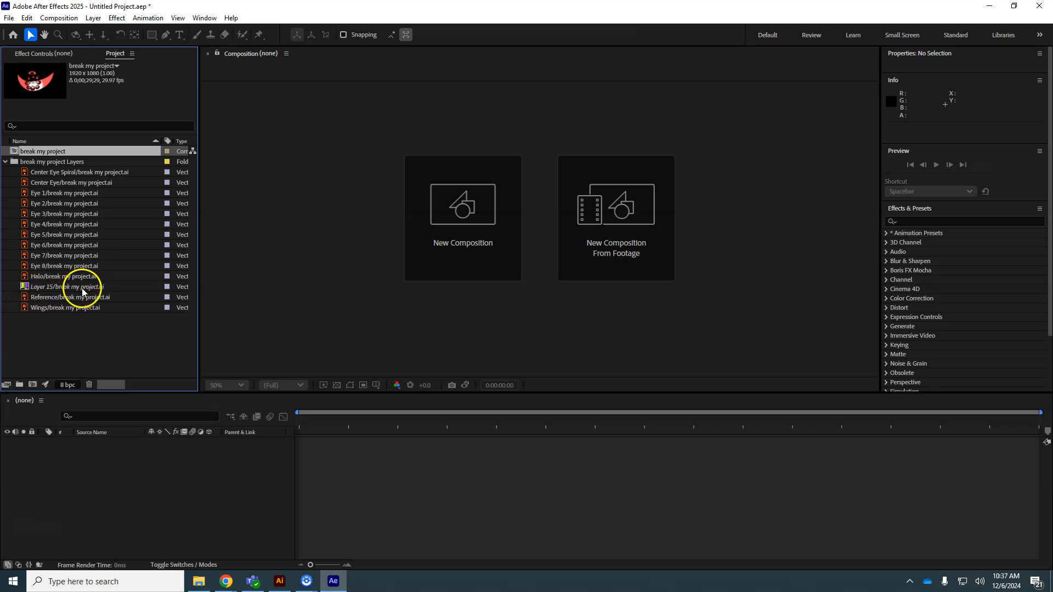
{"action": "double_click", "coordinate": [16, 152]}
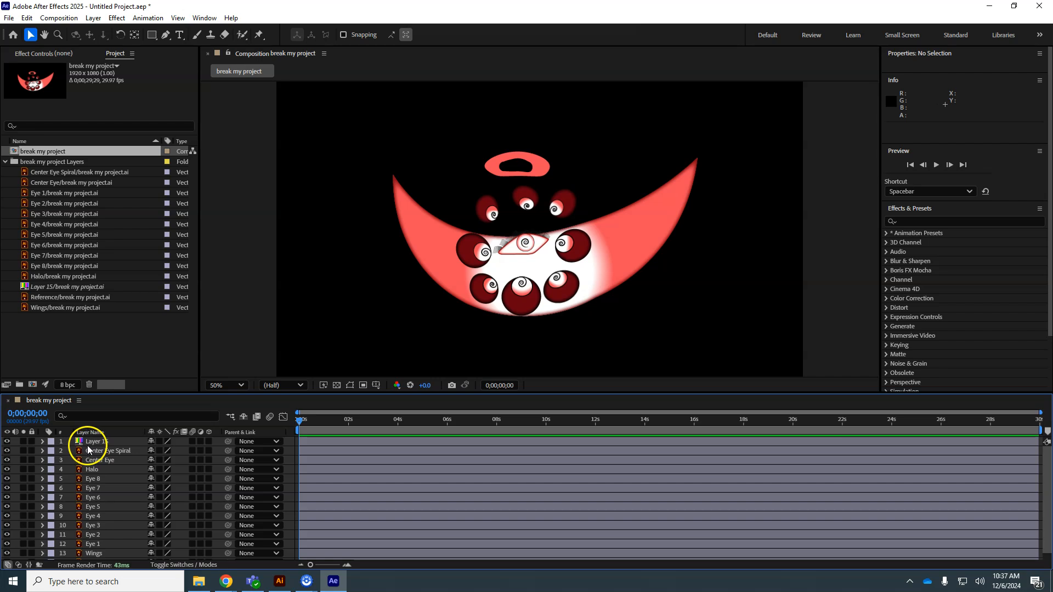
Step: Delete the Layer 15 footage item from the project, confirming its removal from the composition
{"action": "left_click", "coordinate": [98, 442]}
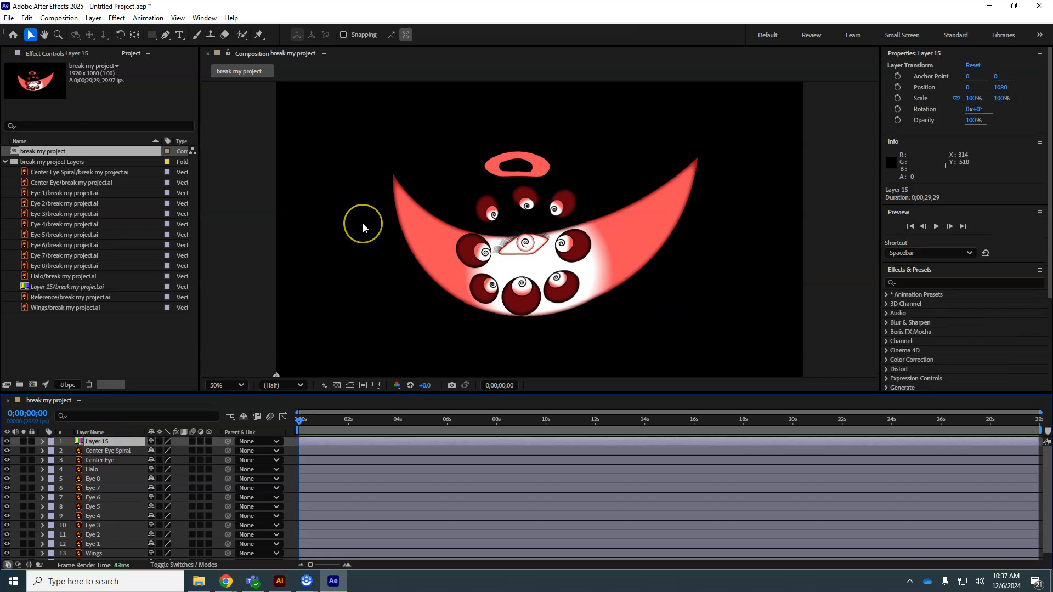
{"action": "left_click", "coordinate": [30, 290]}
{"action": "left_click", "coordinate": [62, 292]}
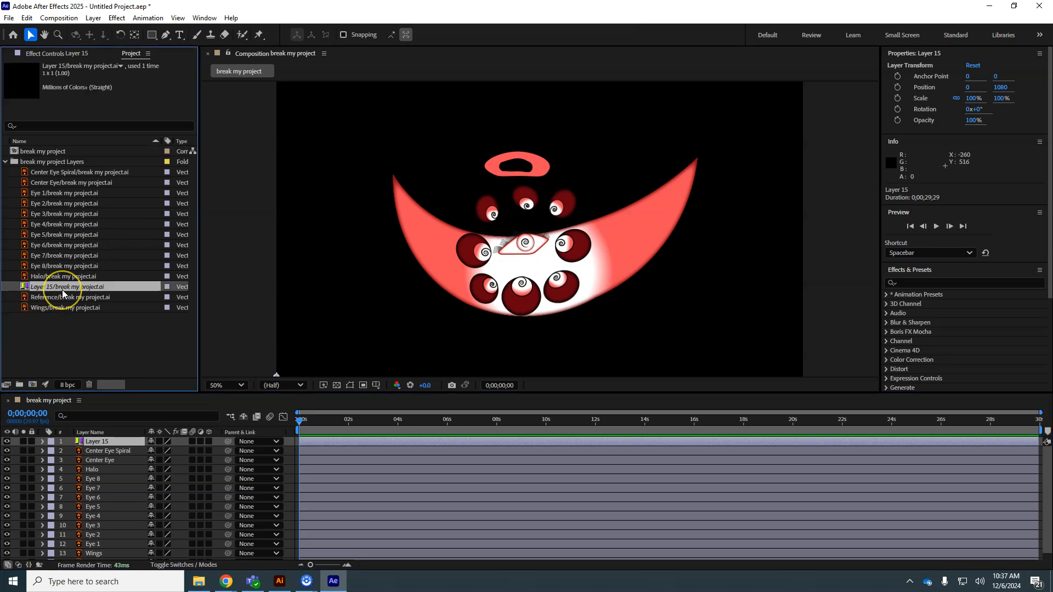
{"action": "key", "text": "Delete"}
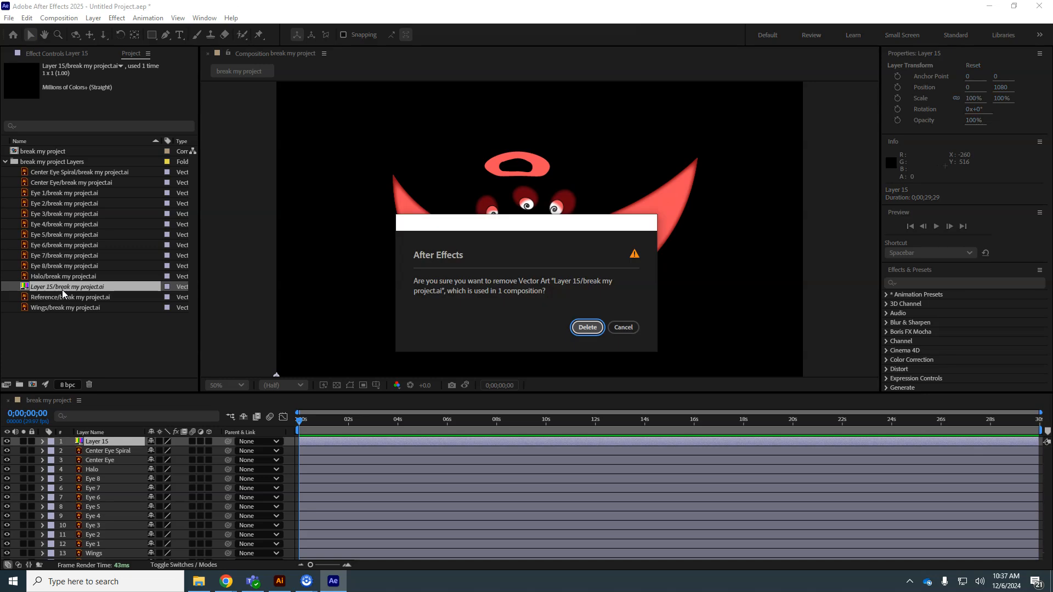
{"action": "left_click", "coordinate": [584, 327]}
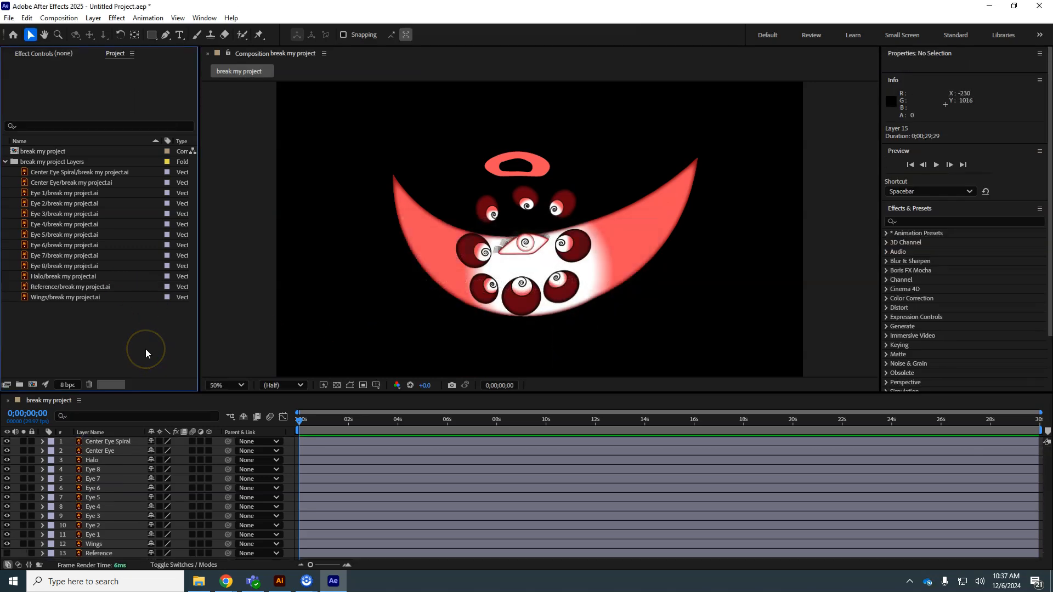
Step: Select all artwork in Illustrator and recolor it, rotating the base red hue to green with Recolor Artwork
{"action": "left_click", "coordinate": [279, 581]}
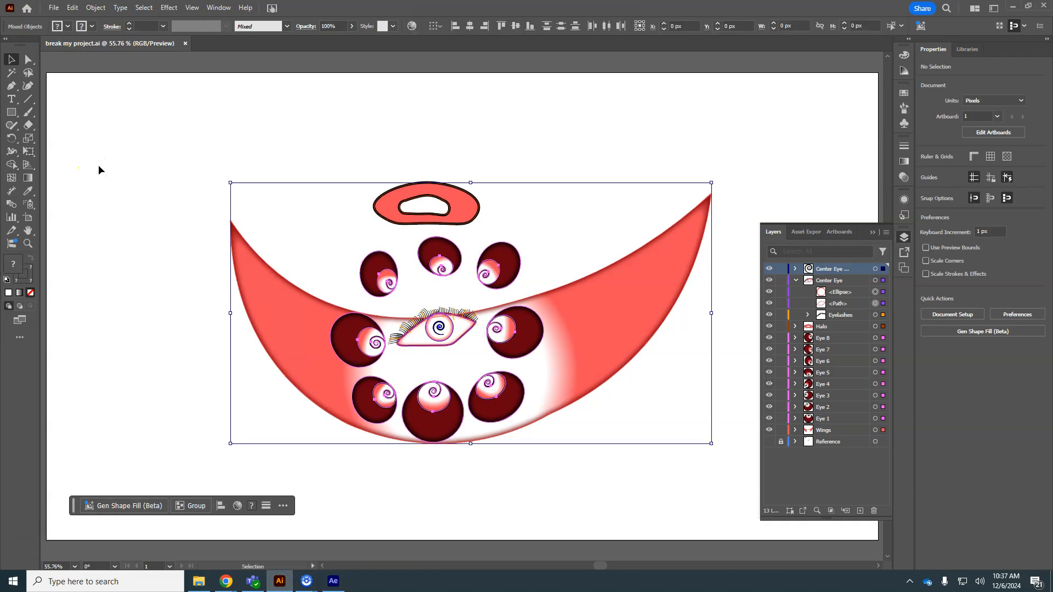
{"action": "key", "text": "ctrl+a"}
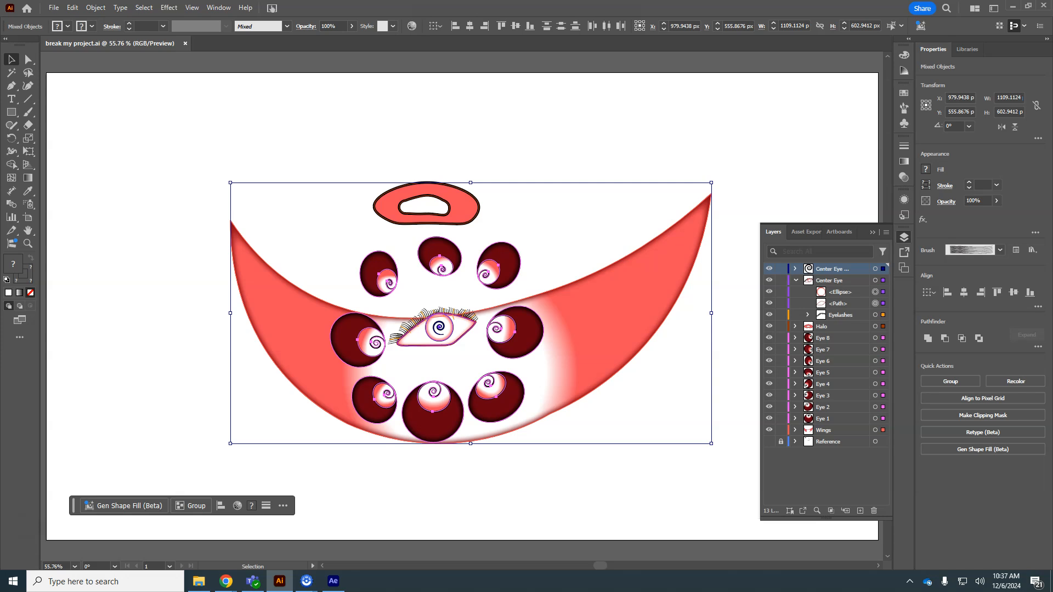
{"action": "left_click", "coordinate": [72, 8]}
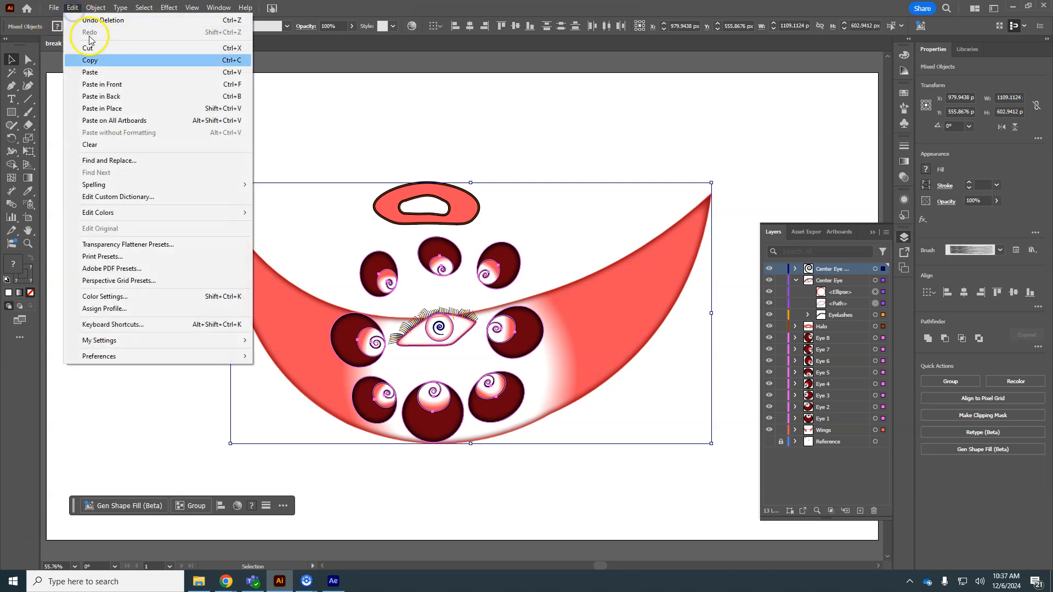
{"action": "left_click", "coordinate": [131, 215]}
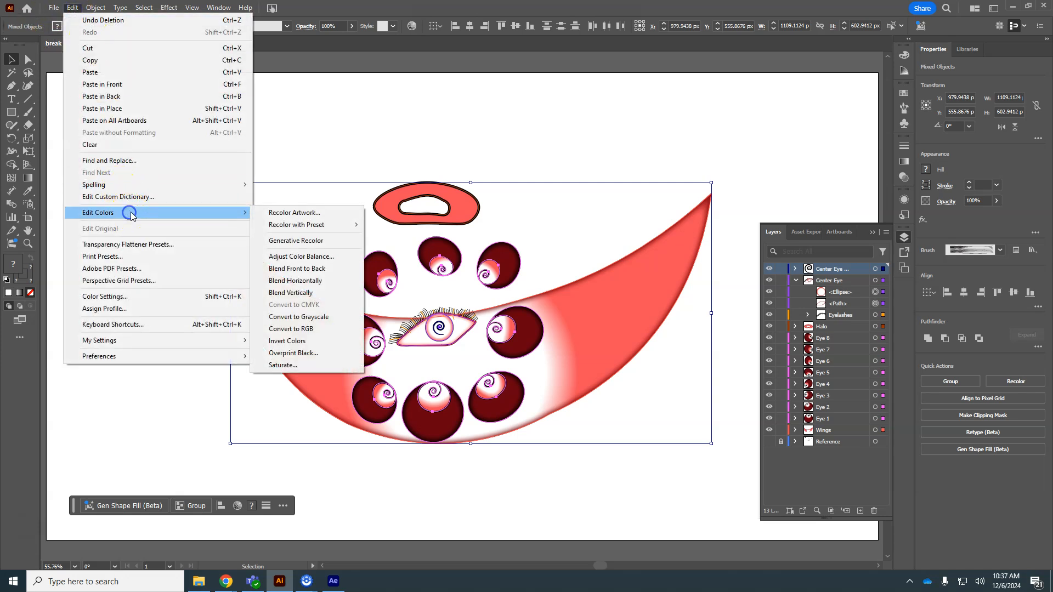
{"action": "left_click", "coordinate": [335, 215]}
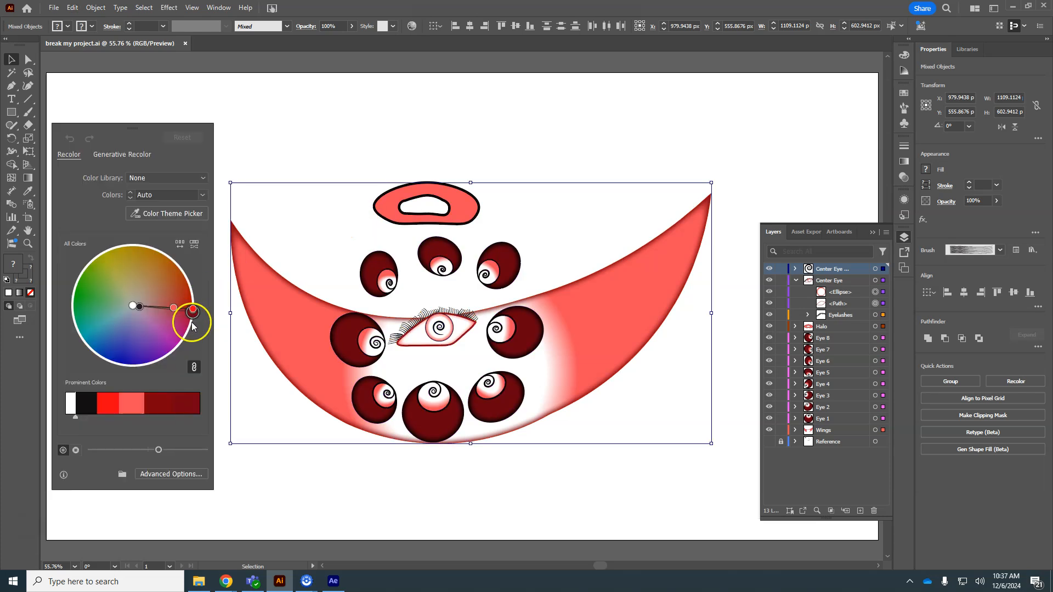
{"action": "left_click_drag", "start_coordinate": [192, 311], "coordinate": [73, 298]}
Step: Unlink the harmony colors and shift the lighter color to light blue
{"action": "left_click", "coordinate": [217, 423]}
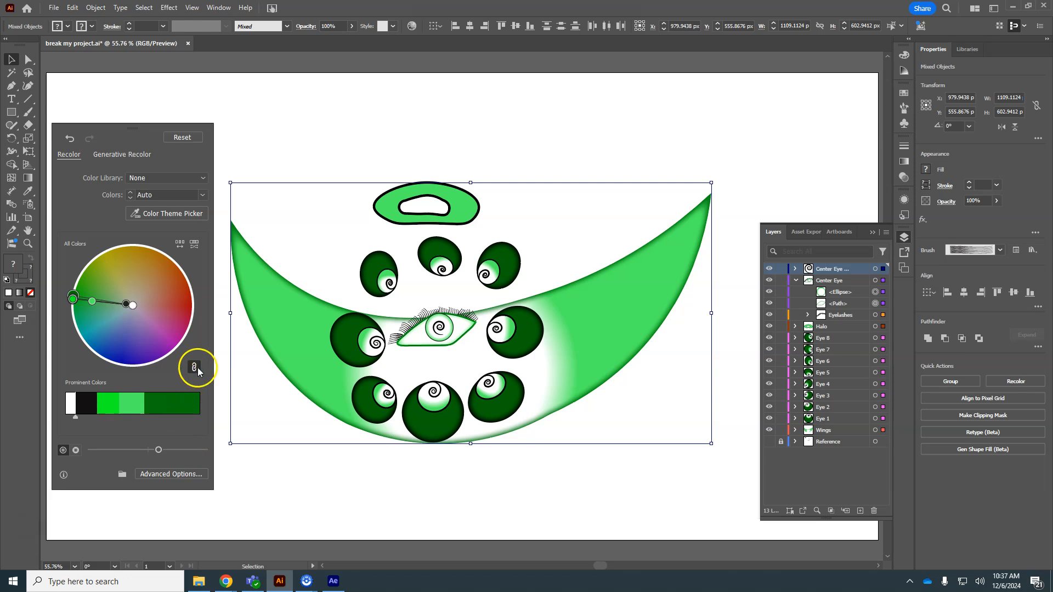
{"action": "left_click_drag", "start_coordinate": [92, 301], "coordinate": [107, 324]}
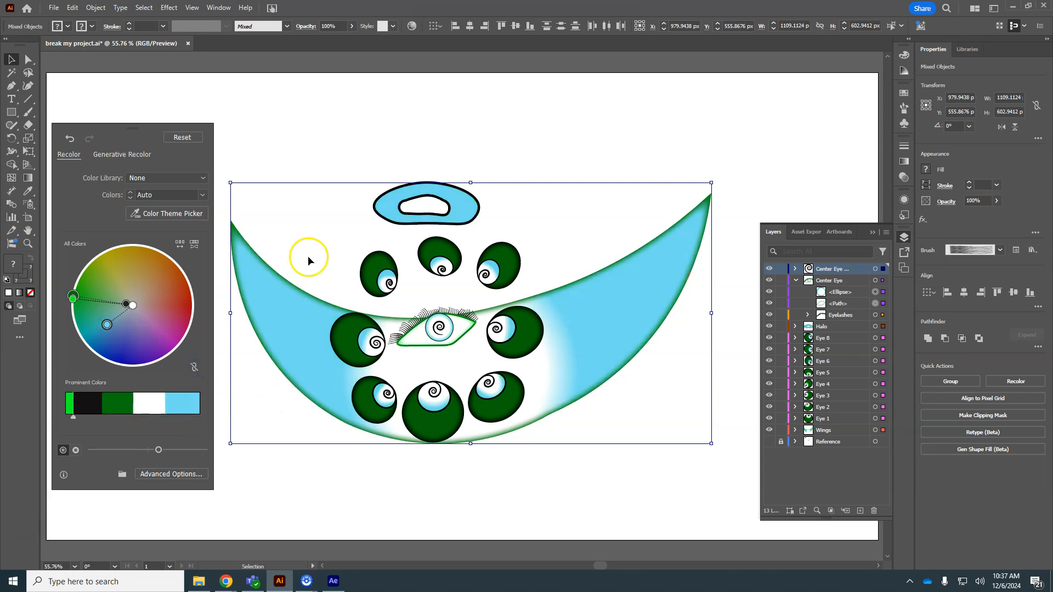
Step: Save the recolored document
{"action": "left_click", "coordinate": [53, 8]}
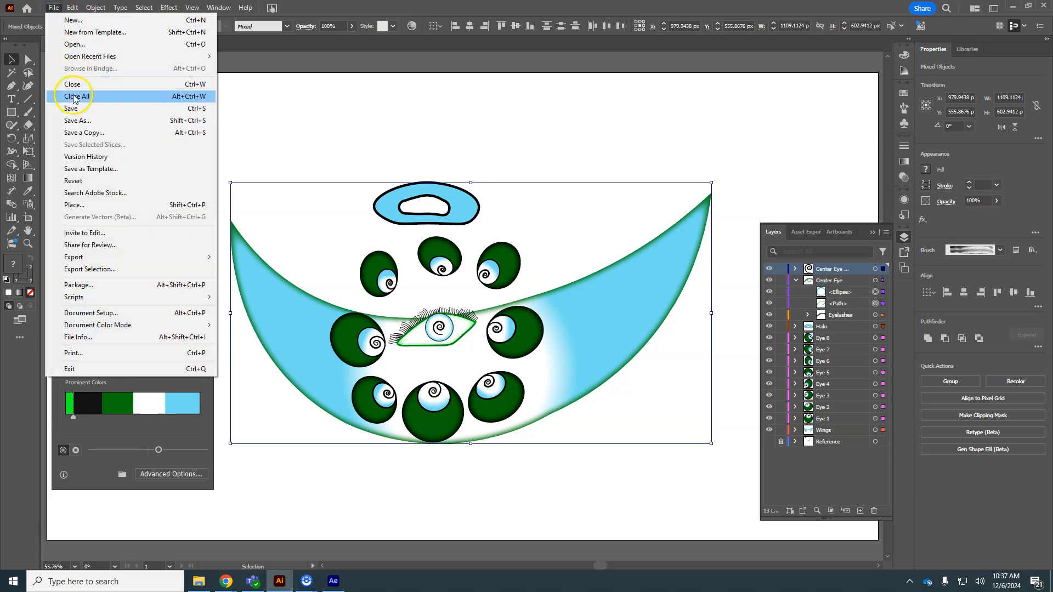
{"action": "left_click", "coordinate": [112, 108]}
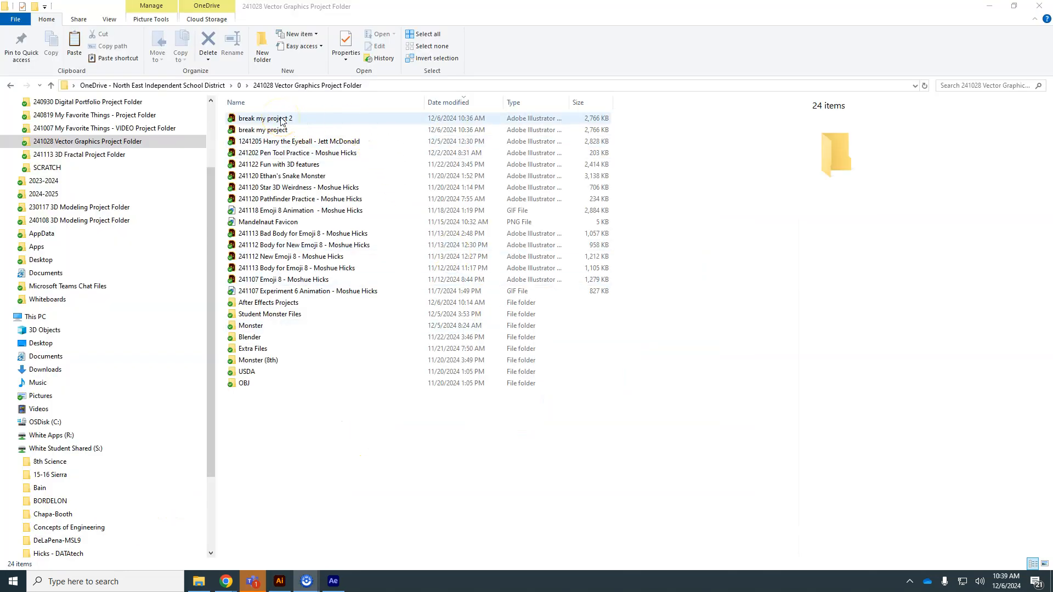
Step: Open the "break my project 2" file in Illustrator
{"action": "double_click", "coordinate": [266, 118]}
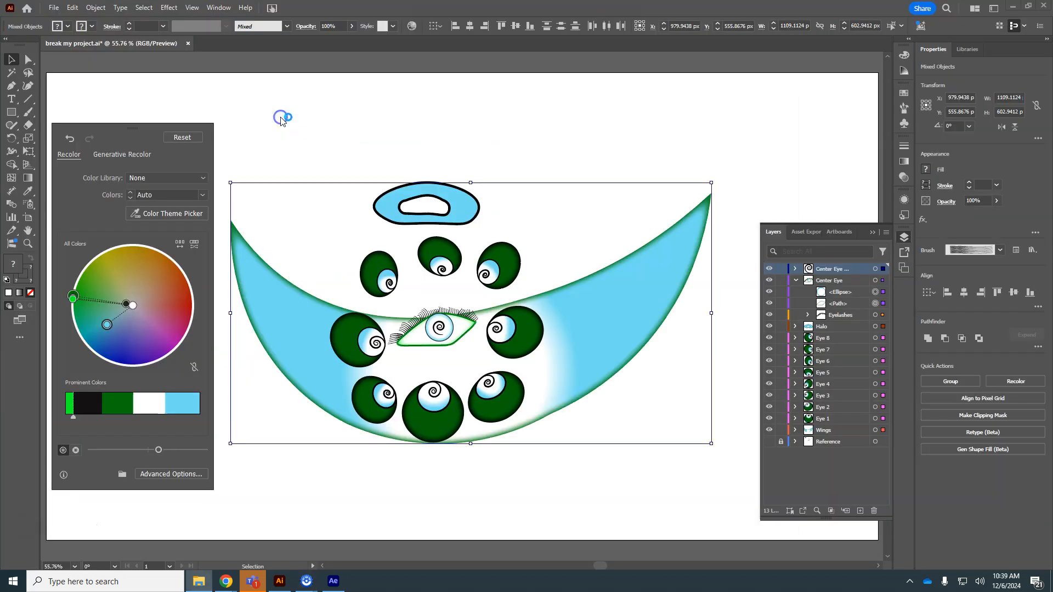
{"action": "left_click", "coordinate": [72, 8]}
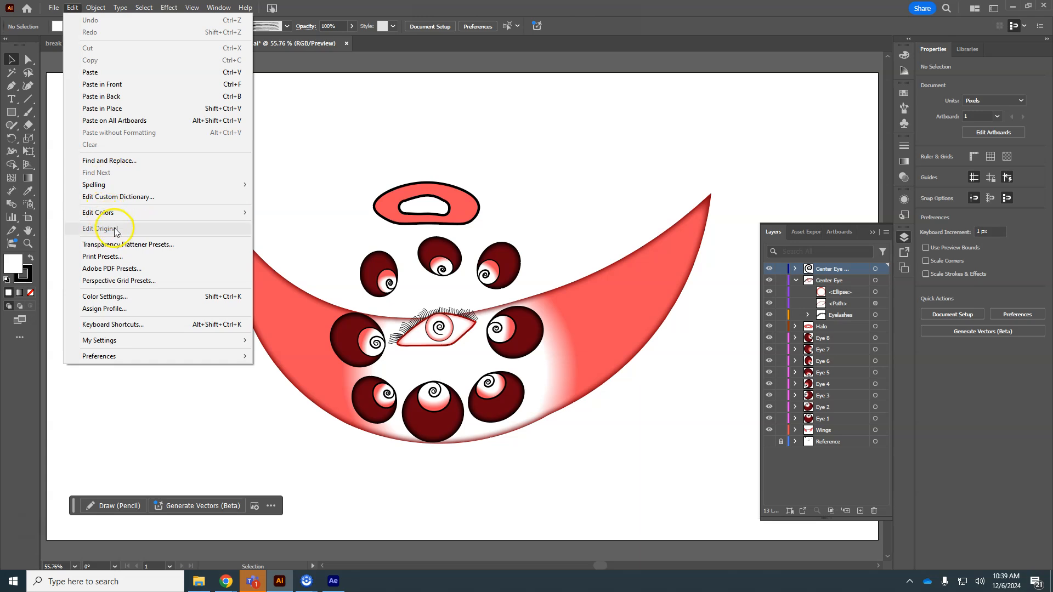
{"action": "mouse_move", "coordinate": [114, 216]}
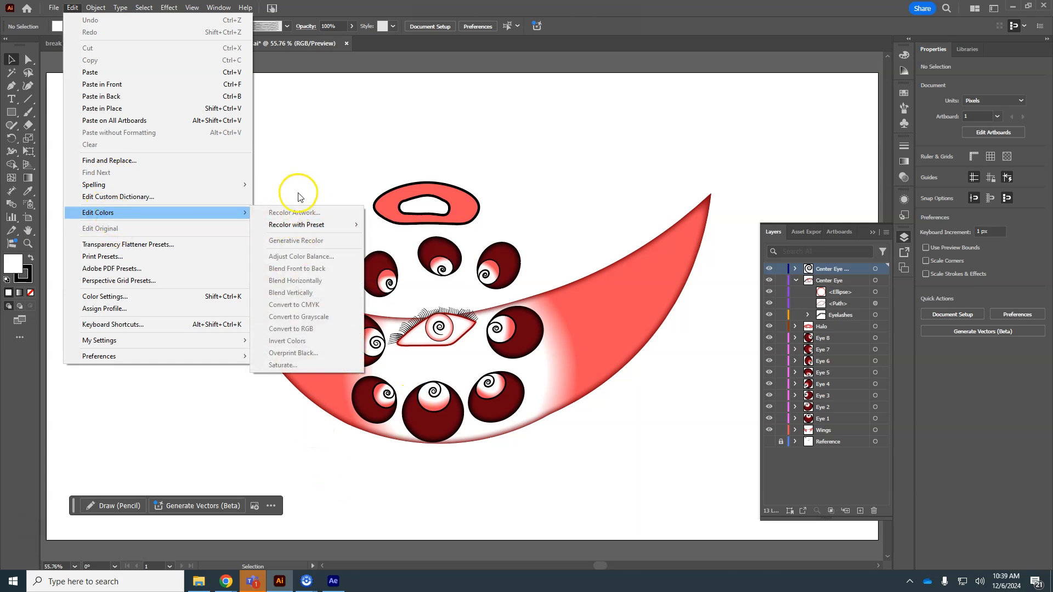
{"action": "left_click", "coordinate": [323, 160]}
Step: Select all the artwork, recolor it by rotating the base hue to yellow with purple accents, and save the document
{"action": "key", "text": "ctrl+a"}
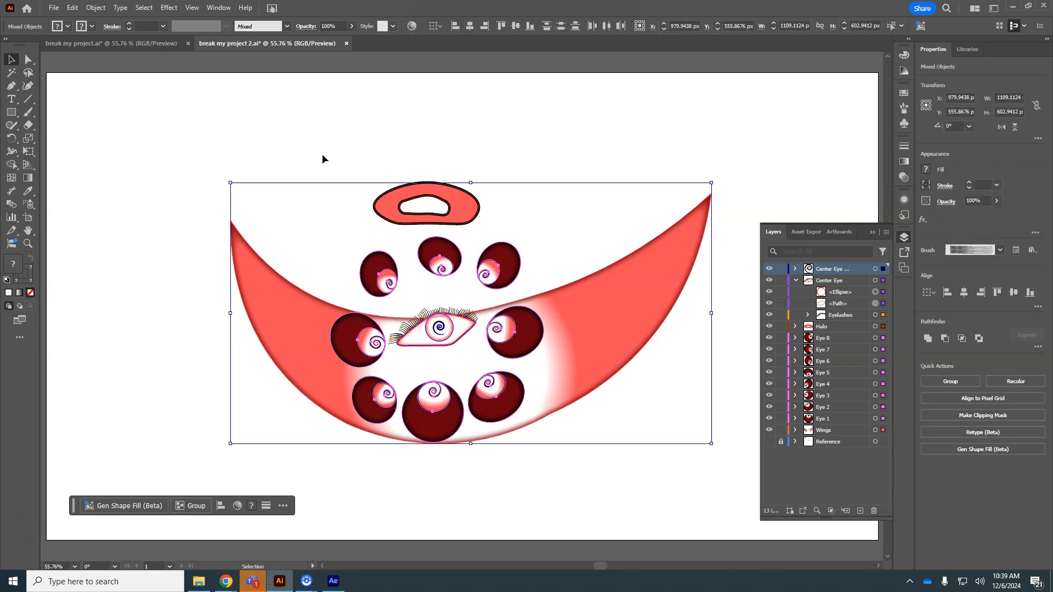
{"action": "left_click", "coordinate": [73, 8]}
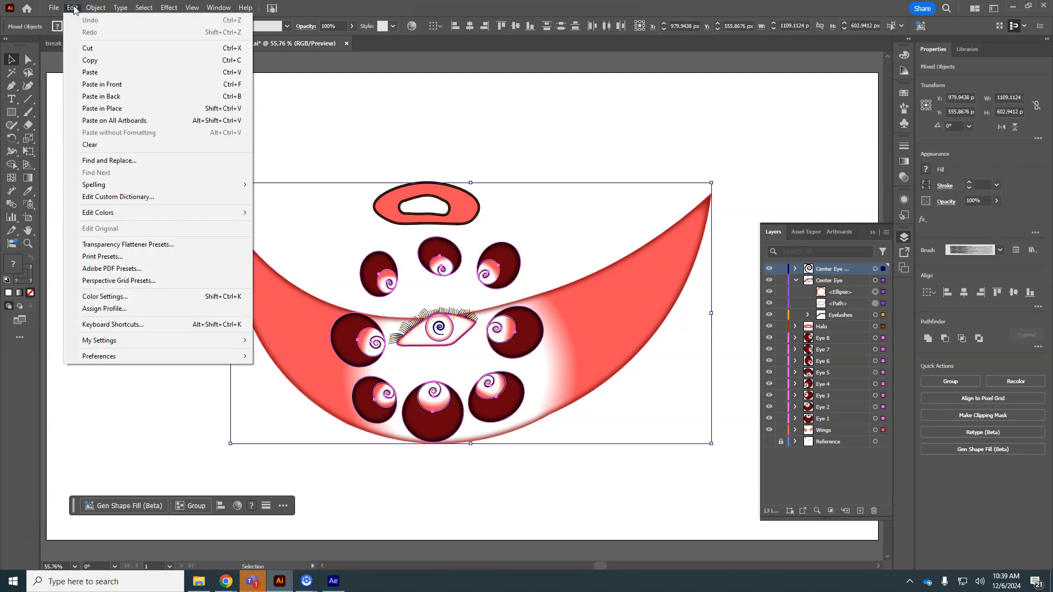
{"action": "left_click", "coordinate": [85, 134]}
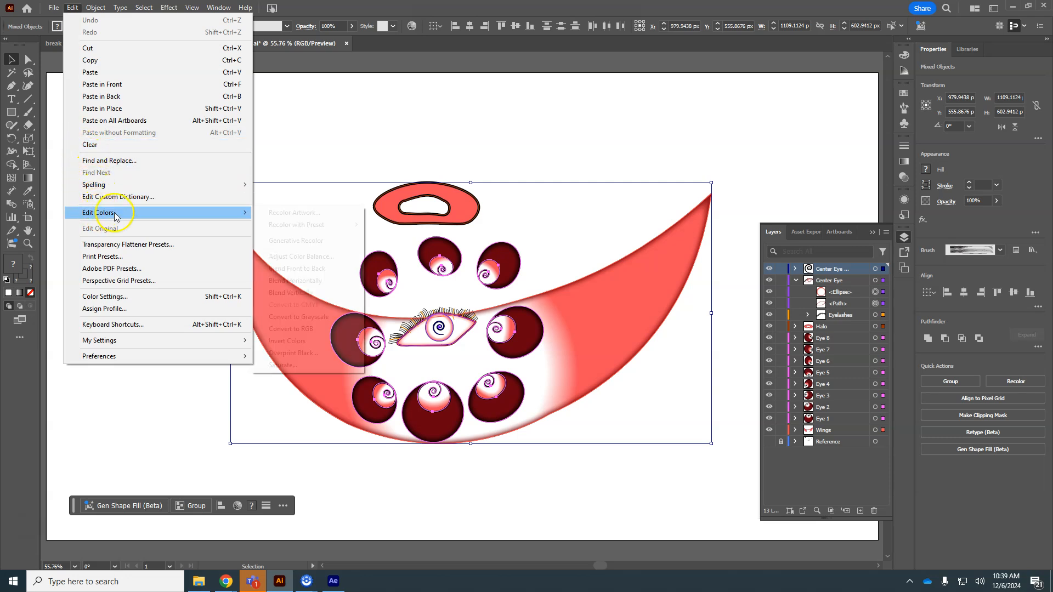
{"action": "left_click", "coordinate": [301, 214]}
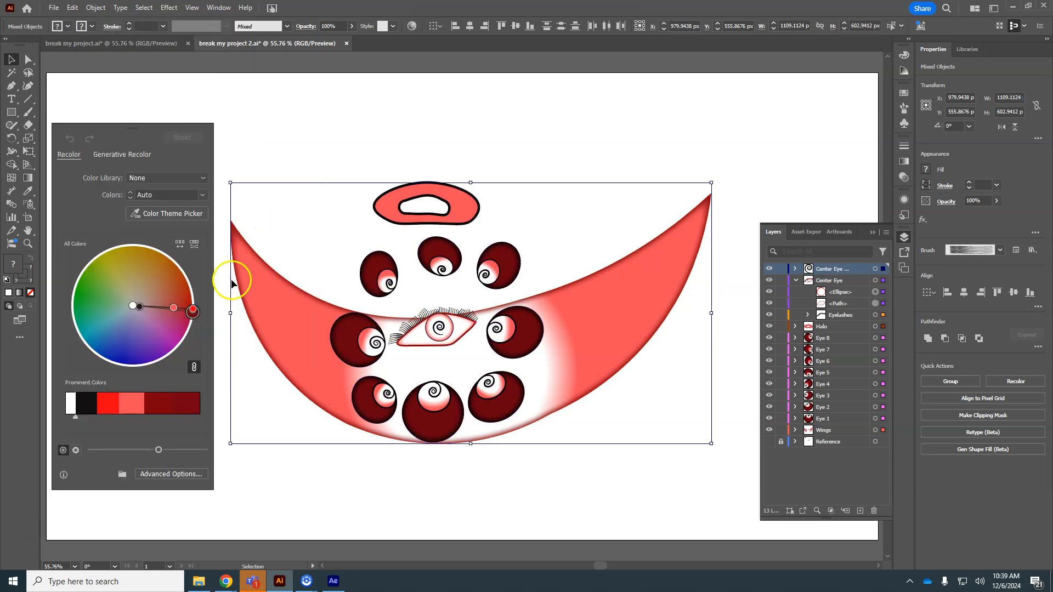
{"action": "left_click_drag", "start_coordinate": [193, 308], "coordinate": [122, 253]}
{"action": "left_click", "coordinate": [193, 366]}
{"action": "left_click", "coordinate": [139, 408]}
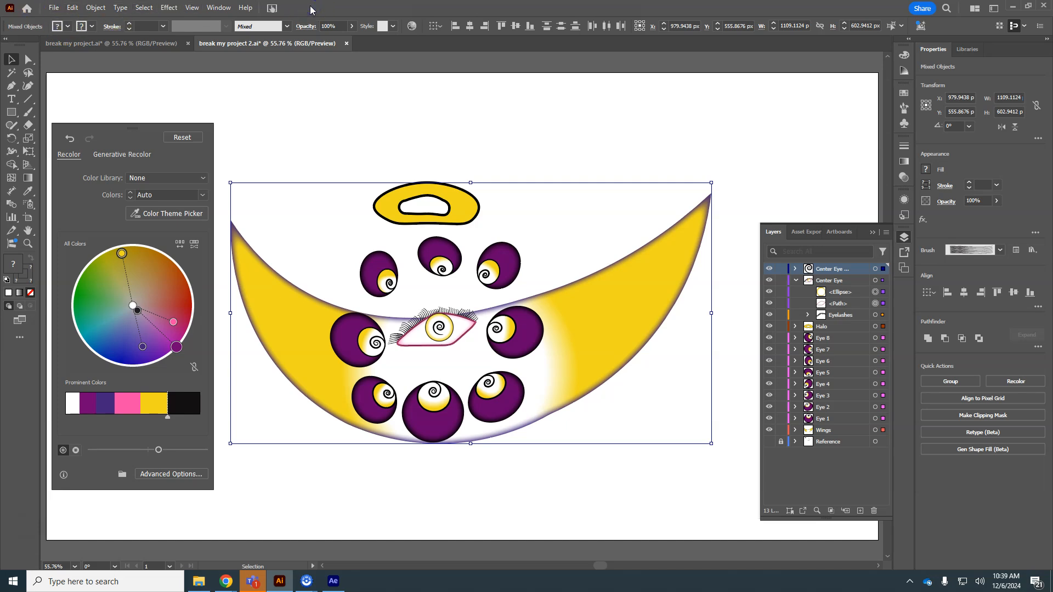
{"action": "key", "text": "ctrl+s"}
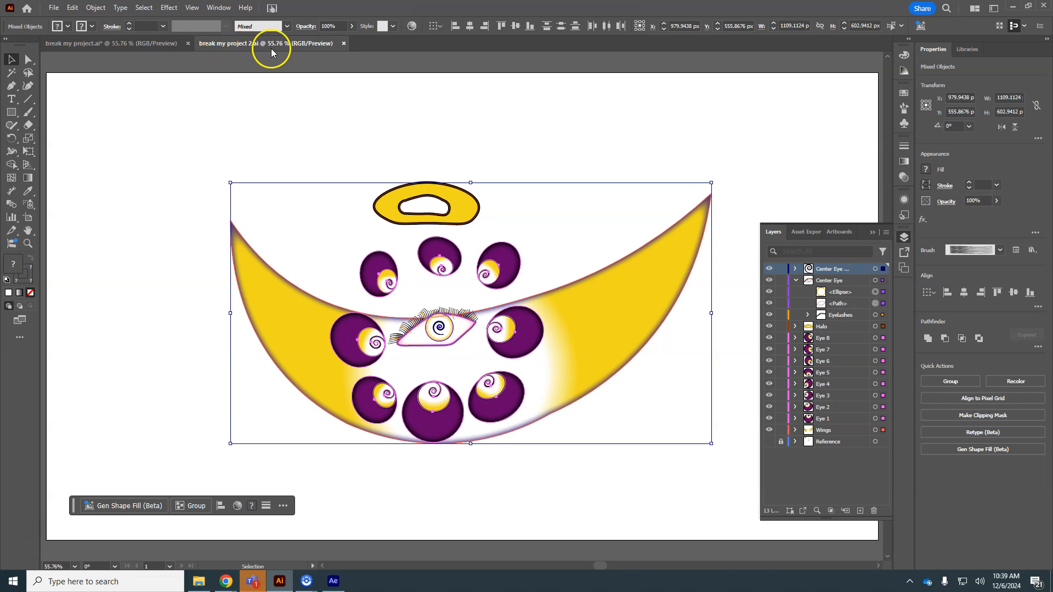
Step: In After Effects, import "break my project 2" as a composition with its layers and open that composition
{"action": "left_click", "coordinate": [333, 581]}
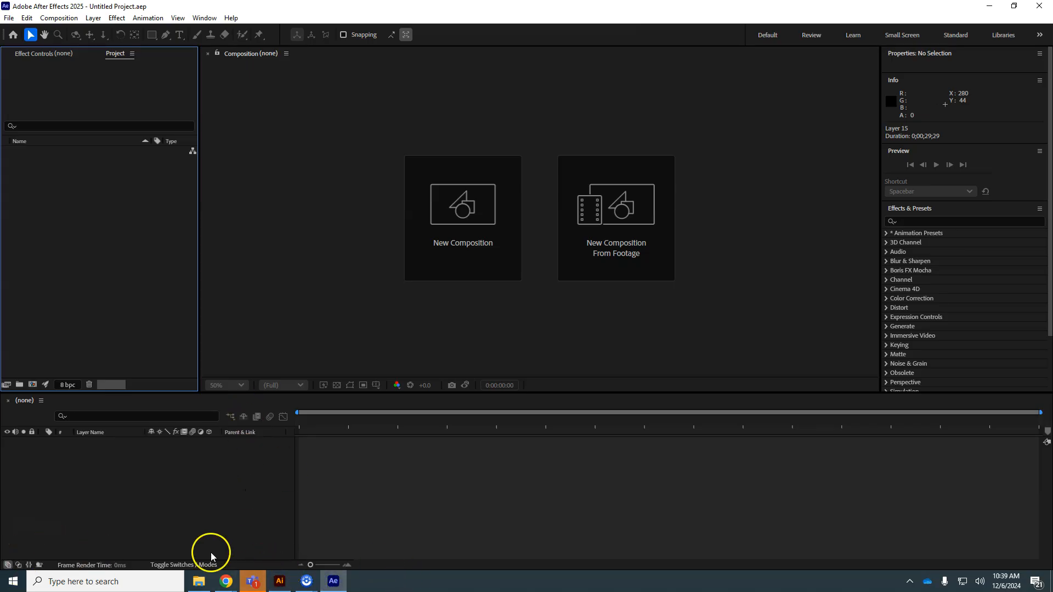
{"action": "double_click", "coordinate": [118, 296]}
{"action": "left_click", "coordinate": [450, 246]}
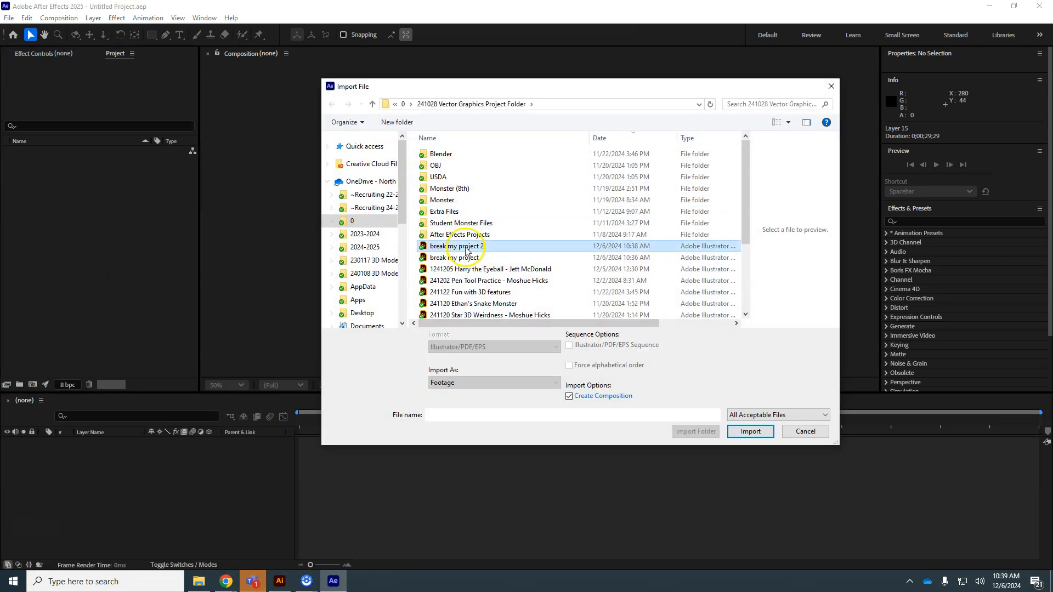
{"action": "left_click", "coordinate": [525, 384]}
{"action": "left_click", "coordinate": [506, 391]}
{"action": "left_click", "coordinate": [749, 431]}
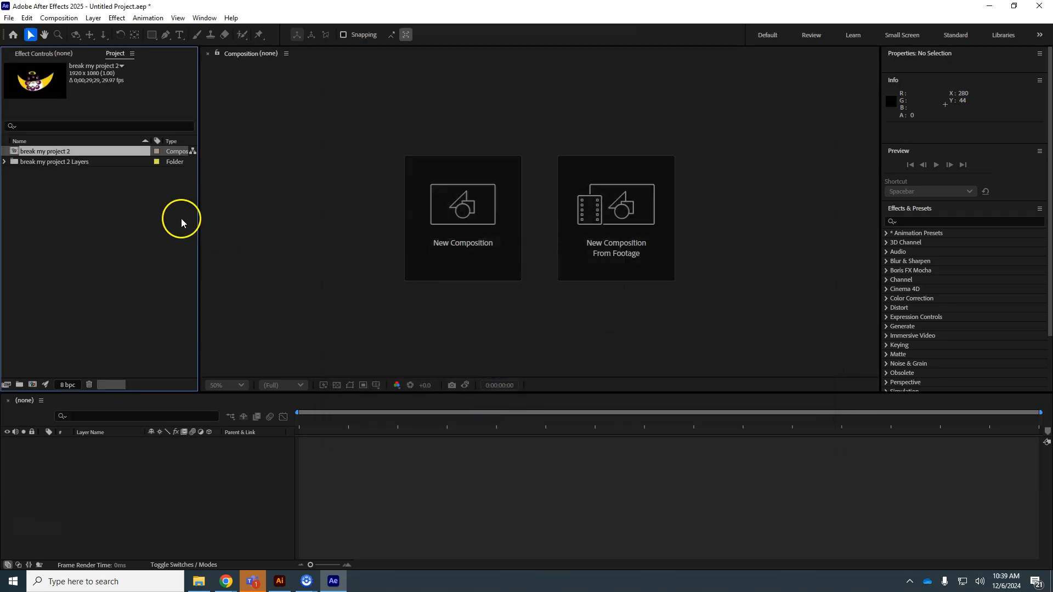
{"action": "double_click", "coordinate": [16, 152]}
Step: Back in Illustrator, recolor all the artwork again, rotating the main hue from yellow to green
{"action": "left_click", "coordinate": [279, 581]}
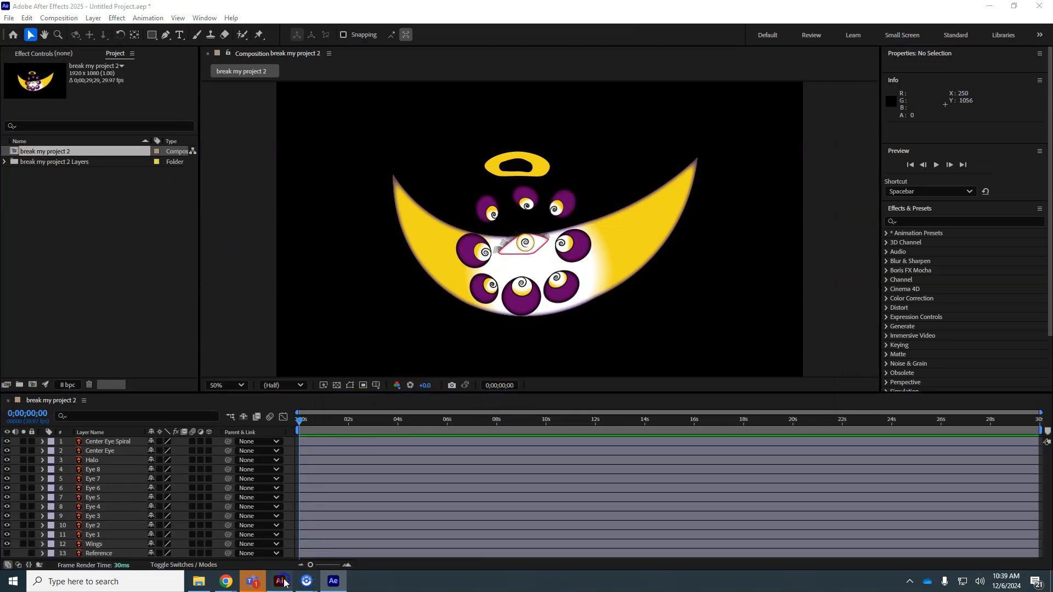
{"action": "left_click", "coordinate": [72, 8]}
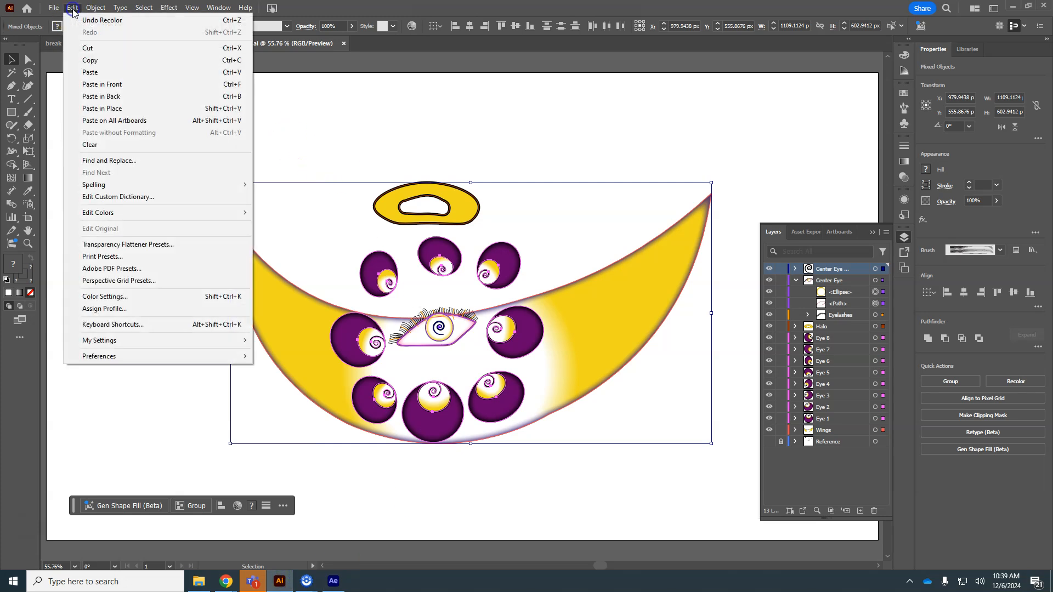
{"action": "mouse_move", "coordinate": [131, 213]}
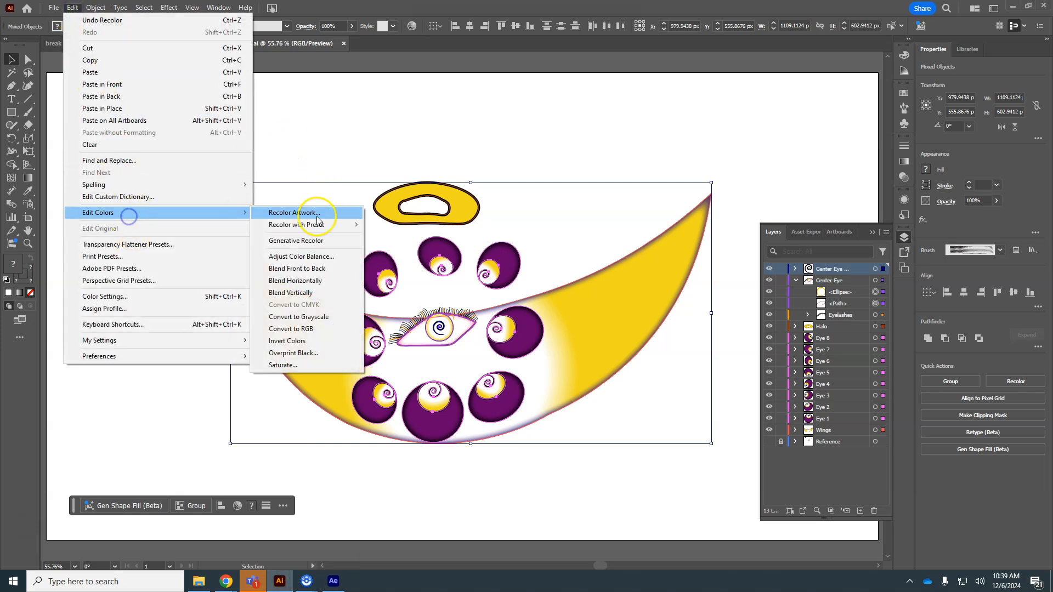
{"action": "left_click", "coordinate": [317, 213]}
{"action": "left_click_drag", "start_coordinate": [121, 252], "coordinate": [83, 289]}
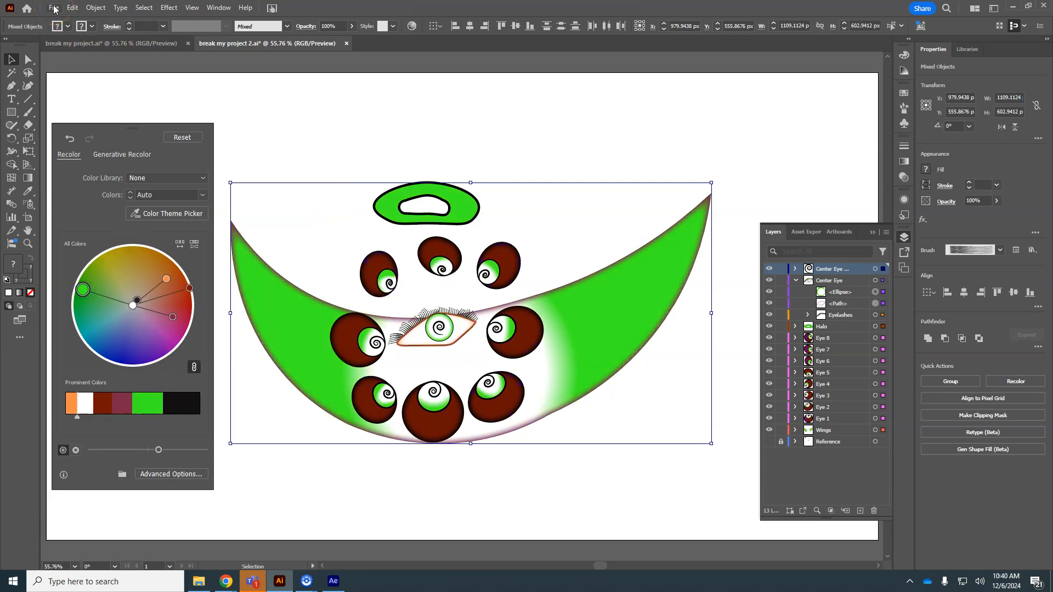
{"action": "left_click", "coordinate": [264, 46]}
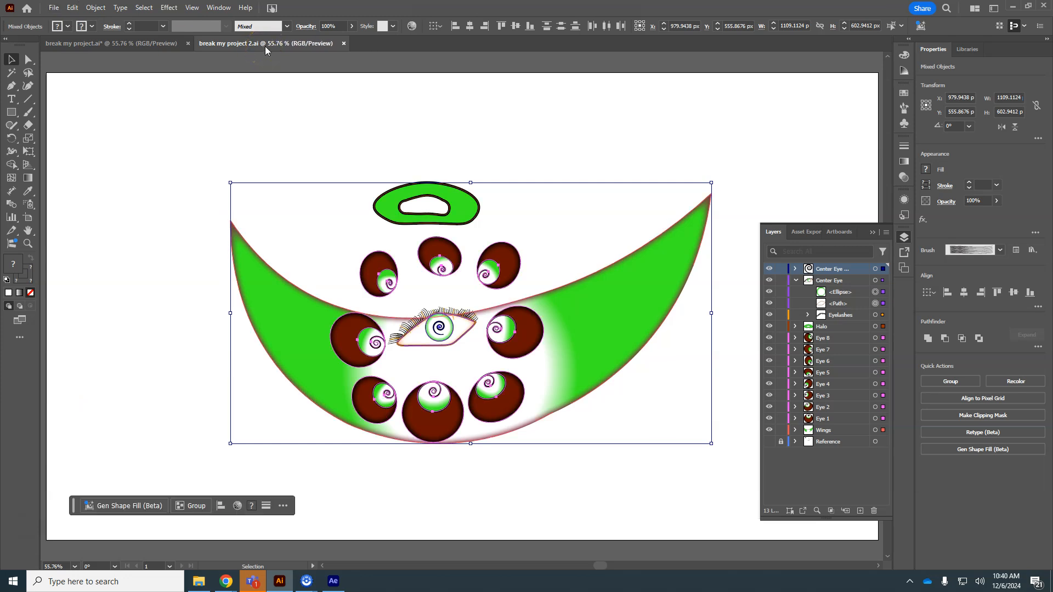
Step: Switch to After Effects and expand the imported layers folder of "break my project 2"
{"action": "left_click", "coordinate": [333, 580]}
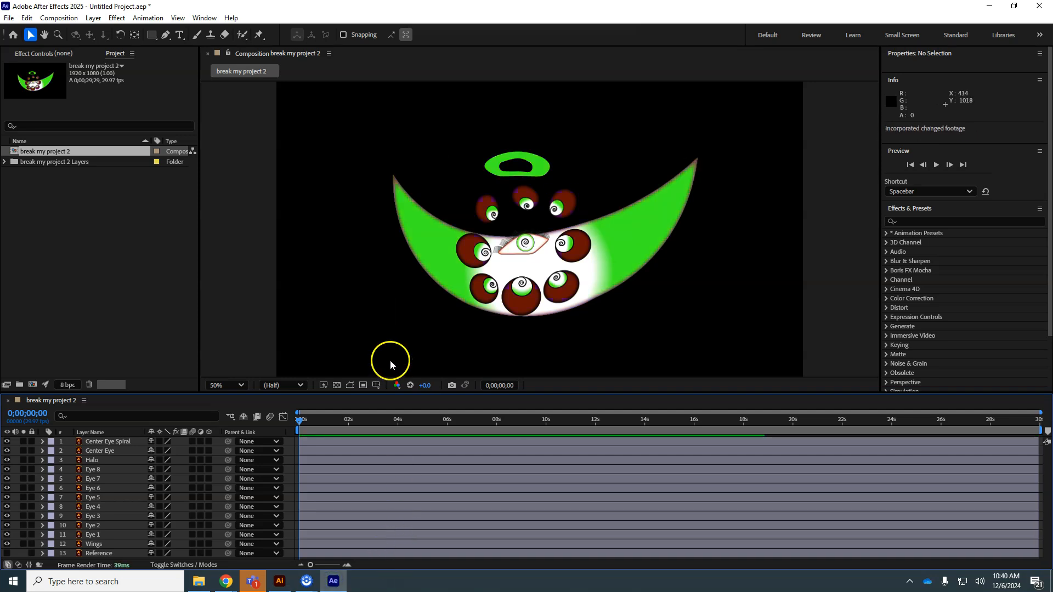
{"action": "left_click", "coordinate": [4, 163]}
{"action": "left_click", "coordinate": [5, 163]}
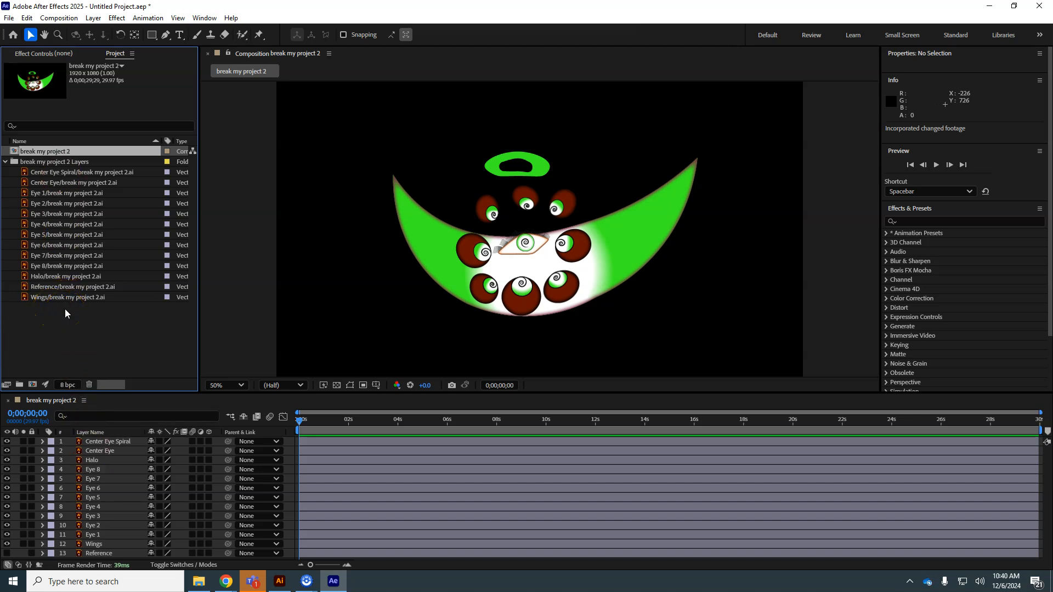
Step: In Illustrator, spread the eight eyes outward around the wings and above the halo, then save the file
{"action": "left_click", "coordinate": [279, 581]}
{"action": "left_click", "coordinate": [794, 338]}
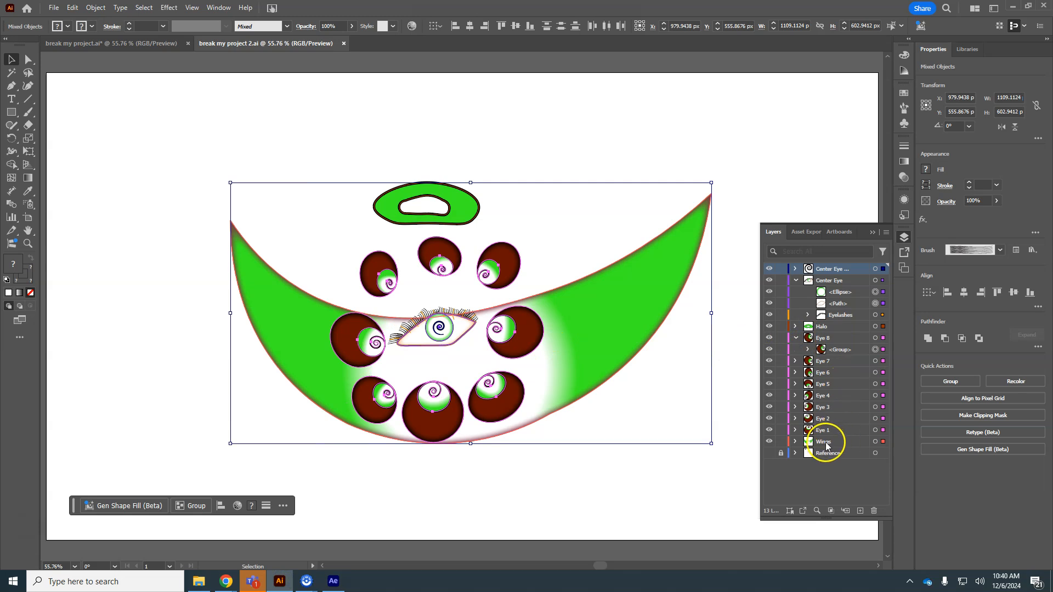
{"action": "left_click", "coordinate": [824, 441]}
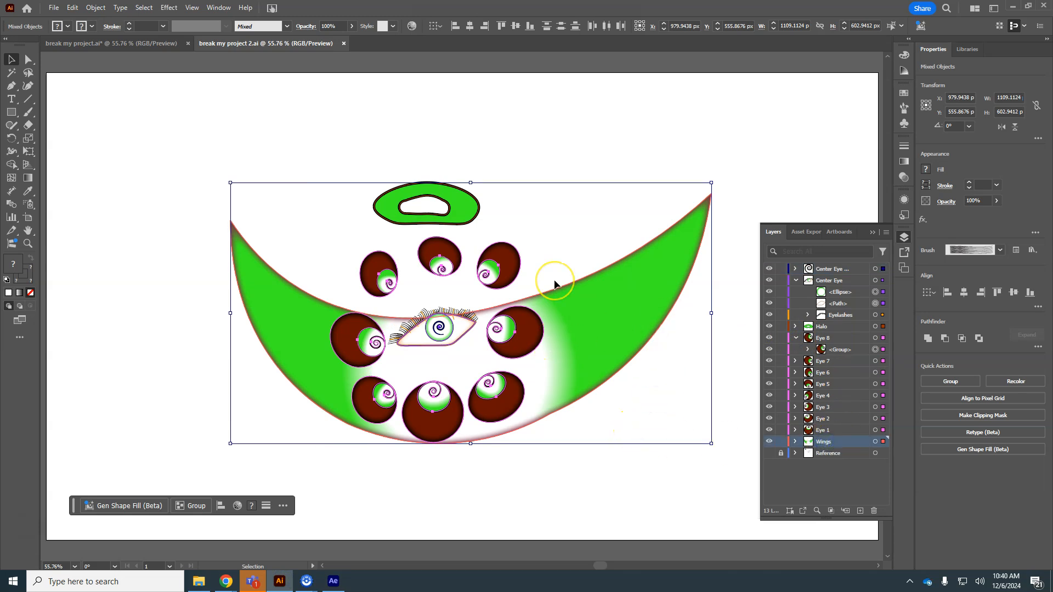
{"action": "left_click_drag", "start_coordinate": [528, 341], "coordinate": [553, 330]}
{"action": "left_click", "coordinate": [613, 403]}
{"action": "left_click_drag", "start_coordinate": [475, 271], "coordinate": [514, 209]}
{"action": "left_click_drag", "start_coordinate": [405, 268], "coordinate": [386, 160]}
{"action": "left_click_drag", "start_coordinate": [346, 280], "coordinate": [281, 220]}
{"action": "left_click_drag", "start_coordinate": [329, 346], "coordinate": [266, 396]}
{"action": "left_click_drag", "start_coordinate": [355, 403], "coordinate": [336, 470]}
{"action": "left_click_drag", "start_coordinate": [396, 425], "coordinate": [448, 492]}
{"action": "left_click_drag", "start_coordinate": [470, 413], "coordinate": [569, 447]}
{"action": "left_click", "coordinate": [562, 447]}
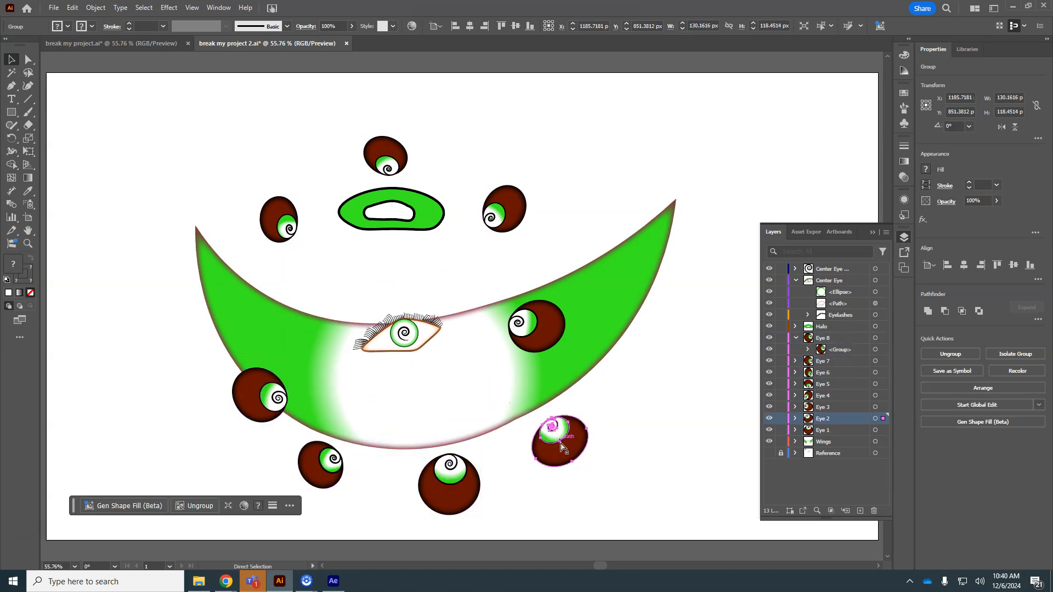
{"action": "key", "text": "ctrl+s"}
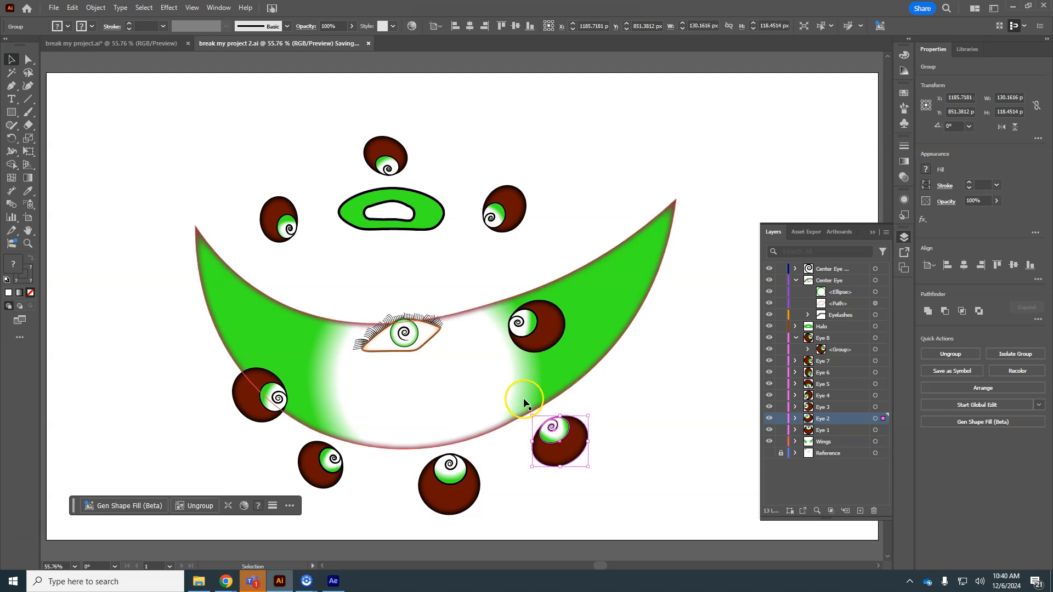
Step: In After Effects, inspect the individual eye footage items and the eye layers in the composition
{"action": "left_click", "coordinate": [342, 583]}
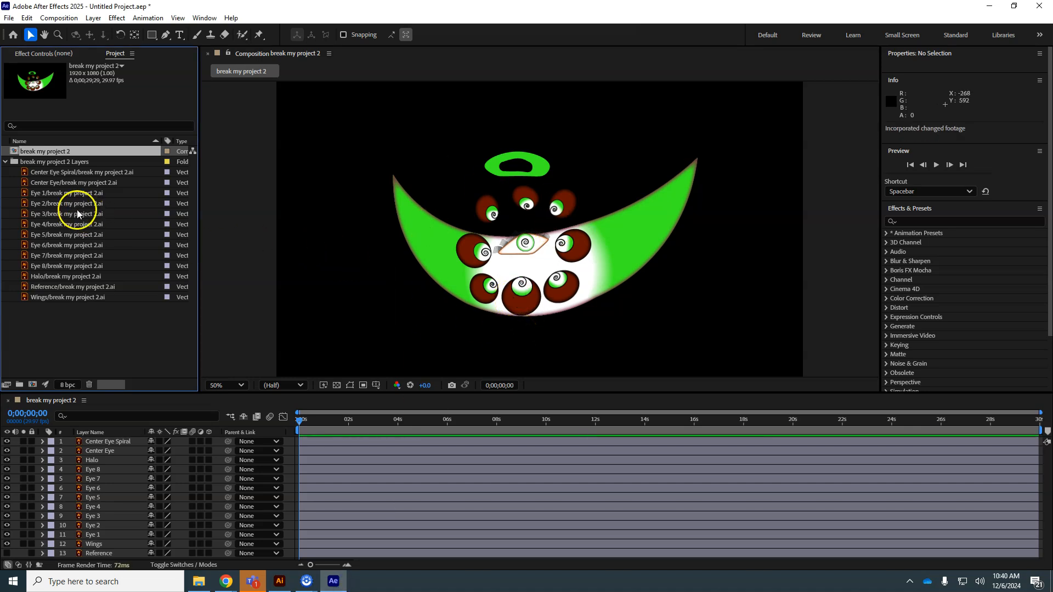
{"action": "left_click", "coordinate": [68, 204]}
{"action": "left_click", "coordinate": [70, 214]}
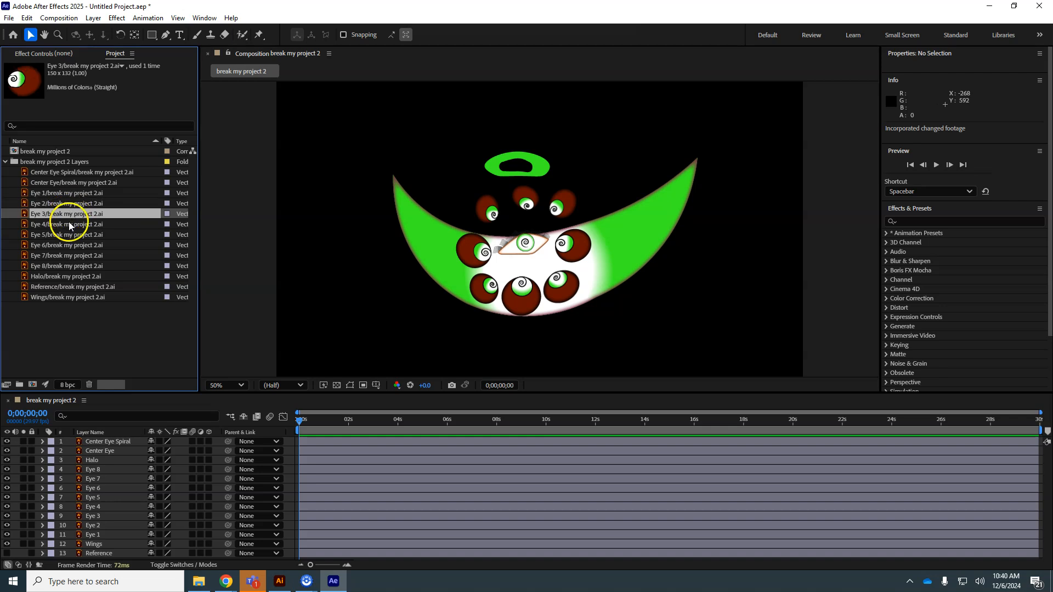
{"action": "left_click", "coordinate": [70, 225]}
{"action": "left_click", "coordinate": [70, 235]}
{"action": "left_click", "coordinate": [71, 245]}
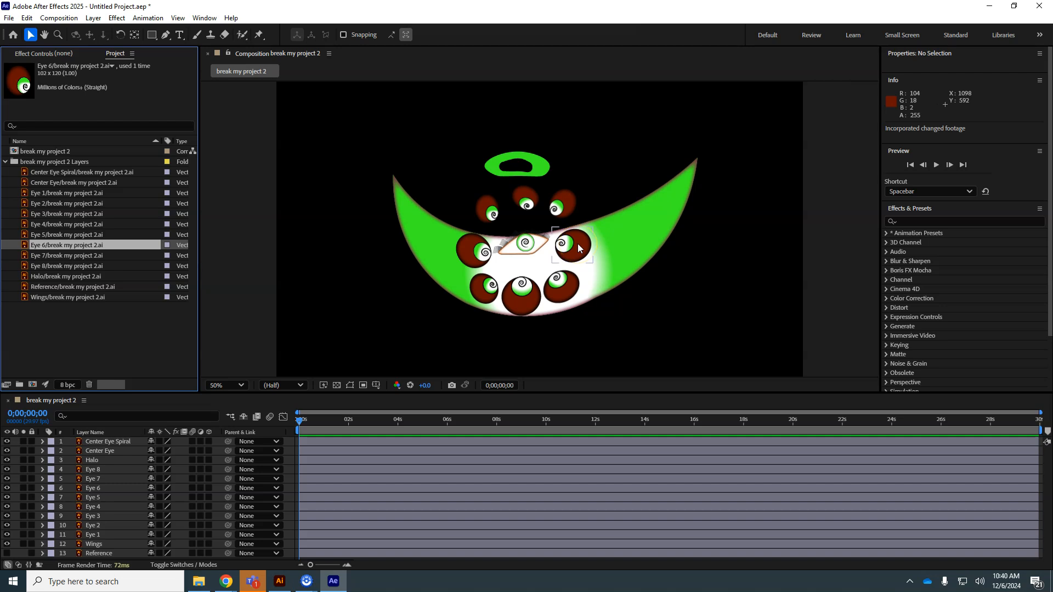
{"action": "left_click_drag", "start_coordinate": [577, 243], "coordinate": [580, 248]}
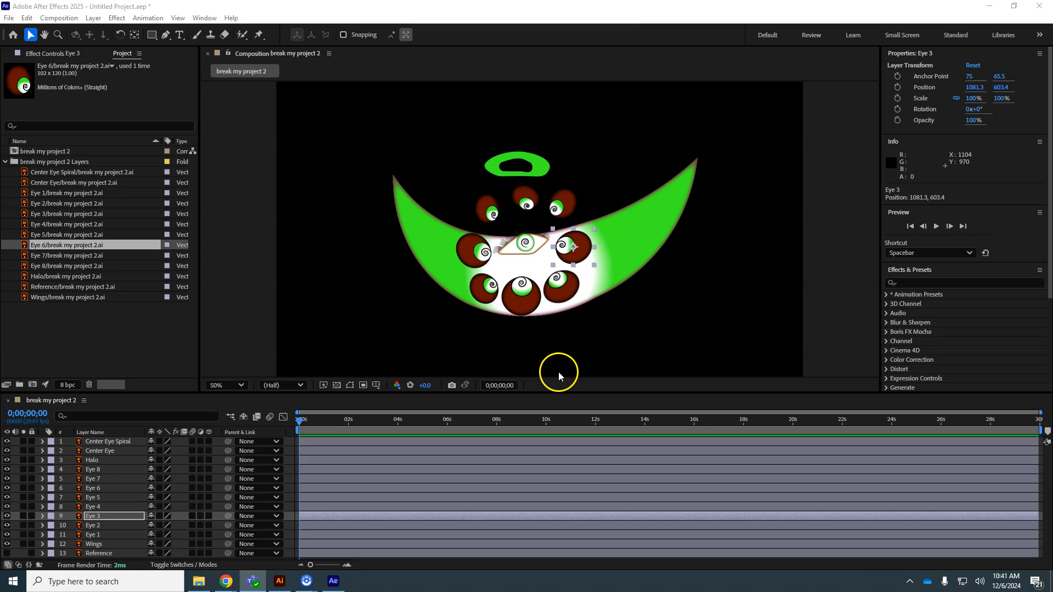
Step: In Illustrator, select the artwork of all eight eye layers and group it together into the Eye 8 layer
{"action": "left_click", "coordinate": [279, 581]}
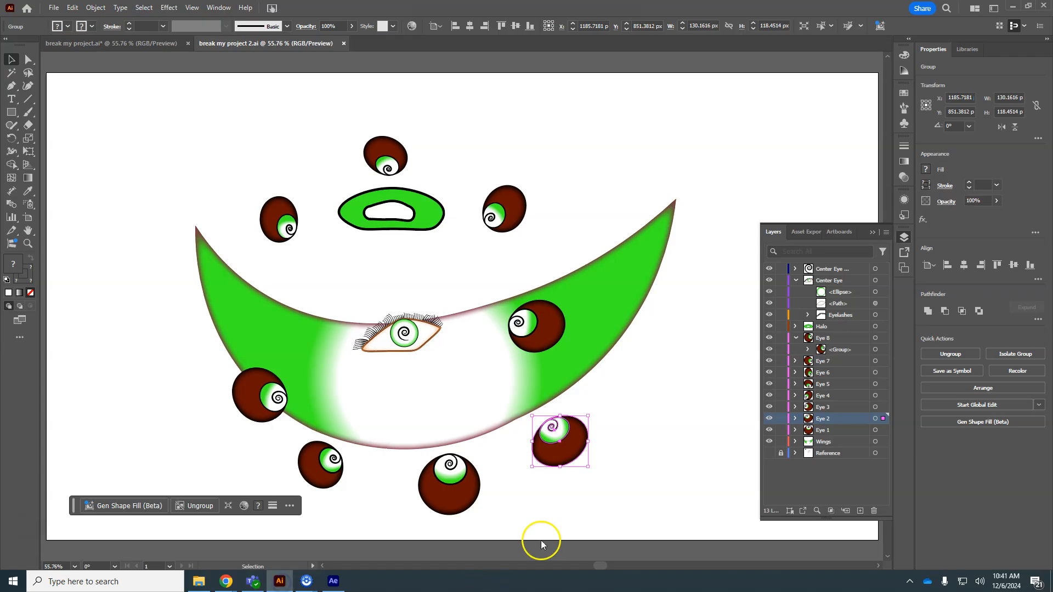
{"action": "left_click", "coordinate": [825, 343]}
{"action": "left_click", "coordinate": [825, 430], "text": "shift"}
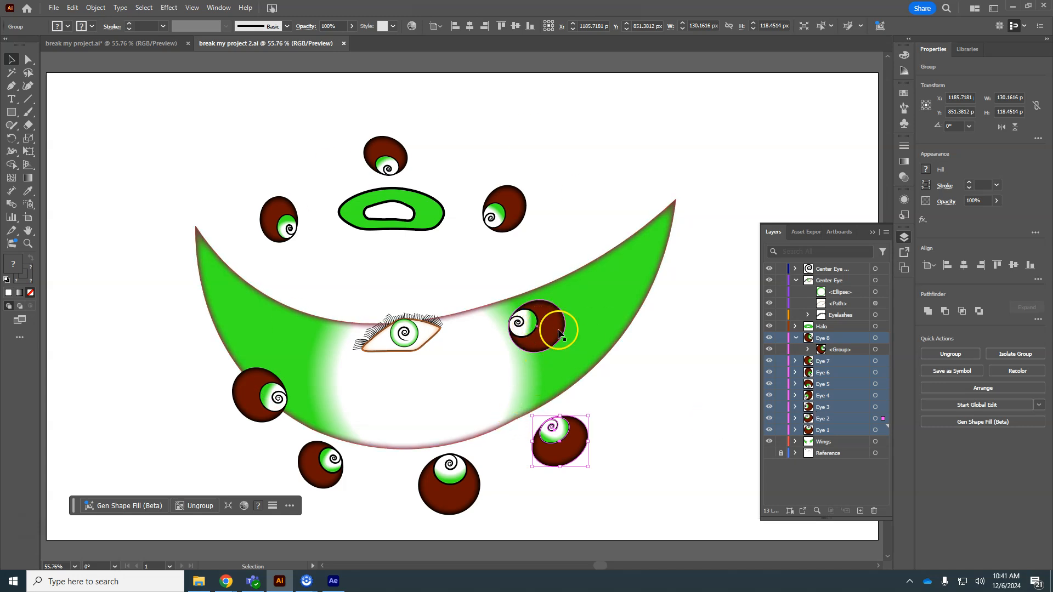
{"action": "left_click", "coordinate": [875, 338]}
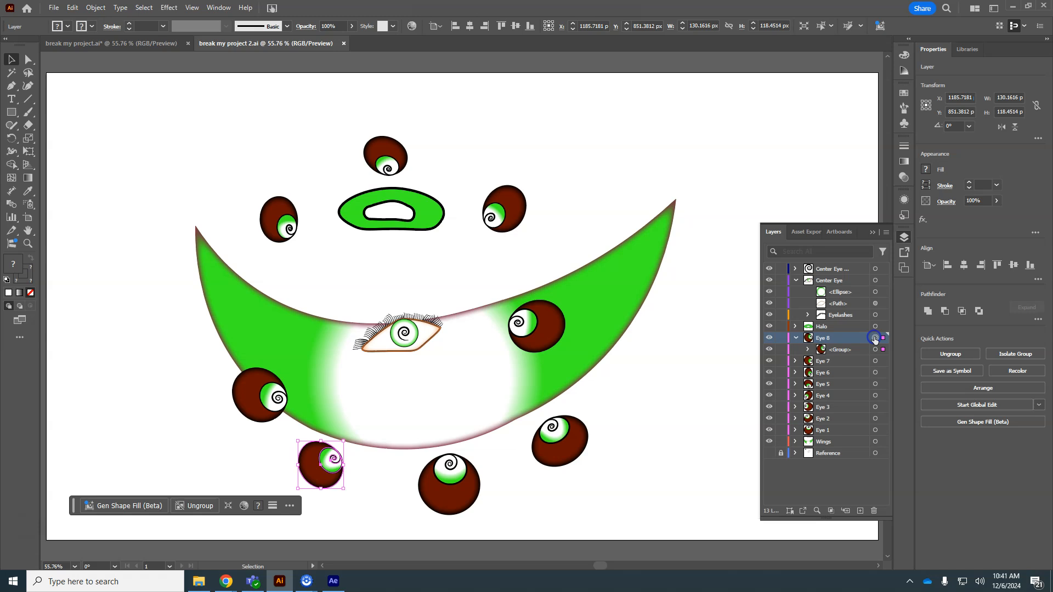
{"action": "left_click", "coordinate": [875, 430], "text": "shift"}
{"action": "key", "text": "ctrl+g"}
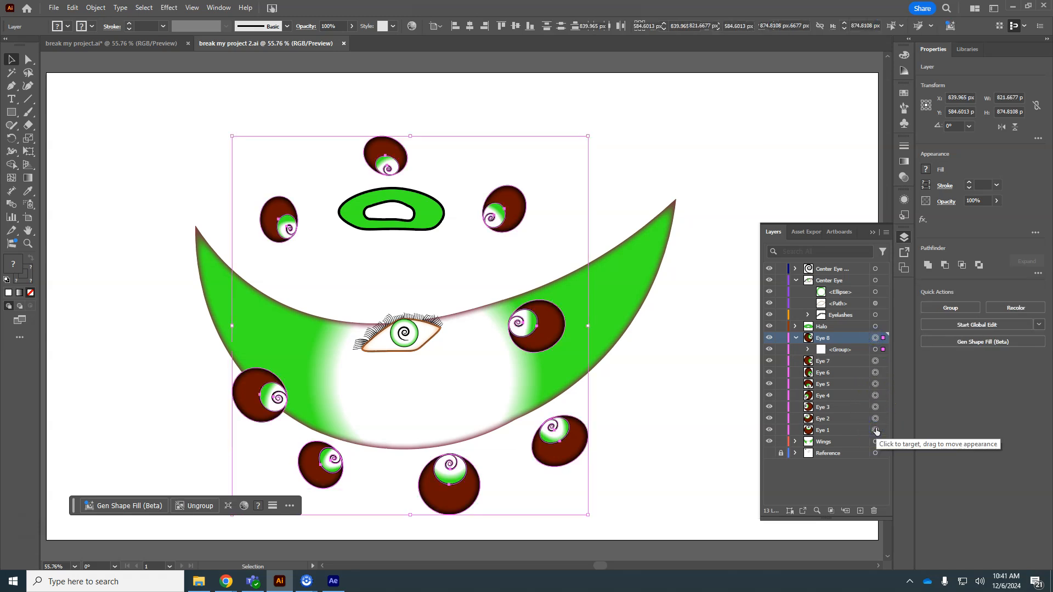
Step: Delete the Eye 7 through Eye 1 layers and undo the deletion
{"action": "left_click", "coordinate": [726, 406]}
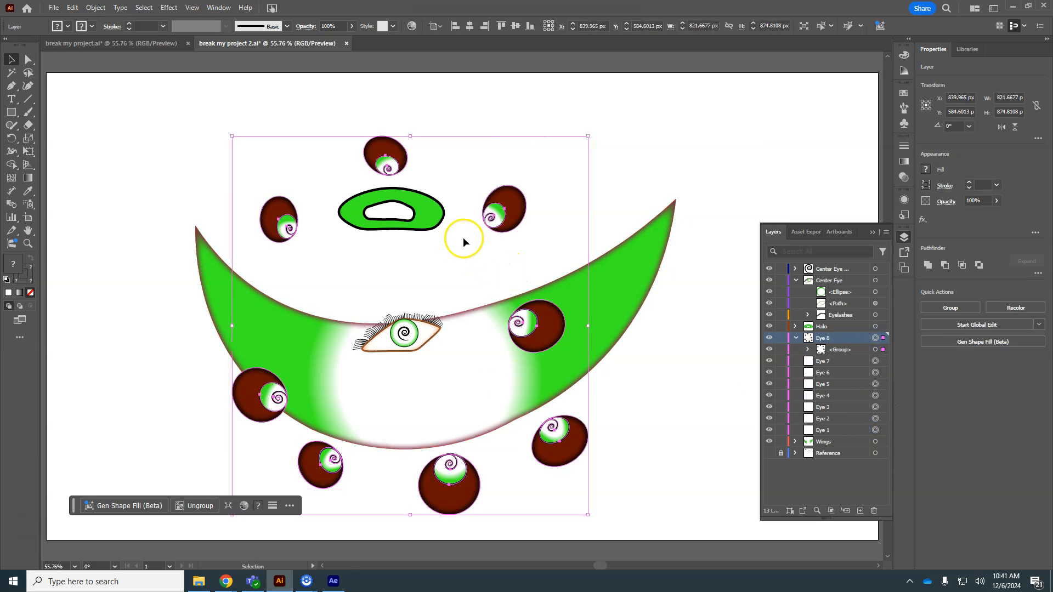
{"action": "left_click", "coordinate": [821, 363]}
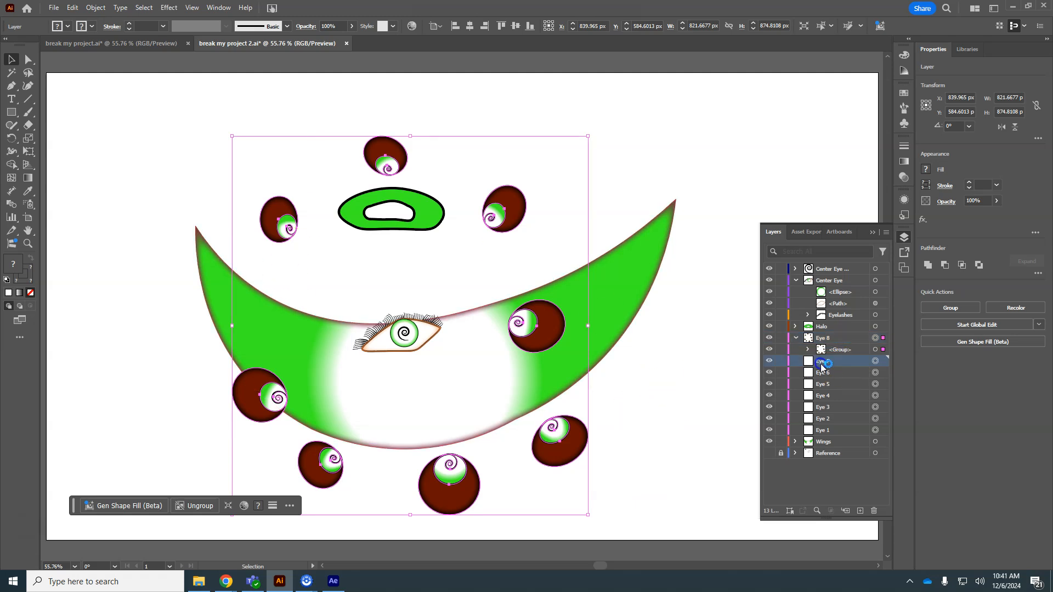
{"action": "left_click", "coordinate": [827, 431], "text": "shift"}
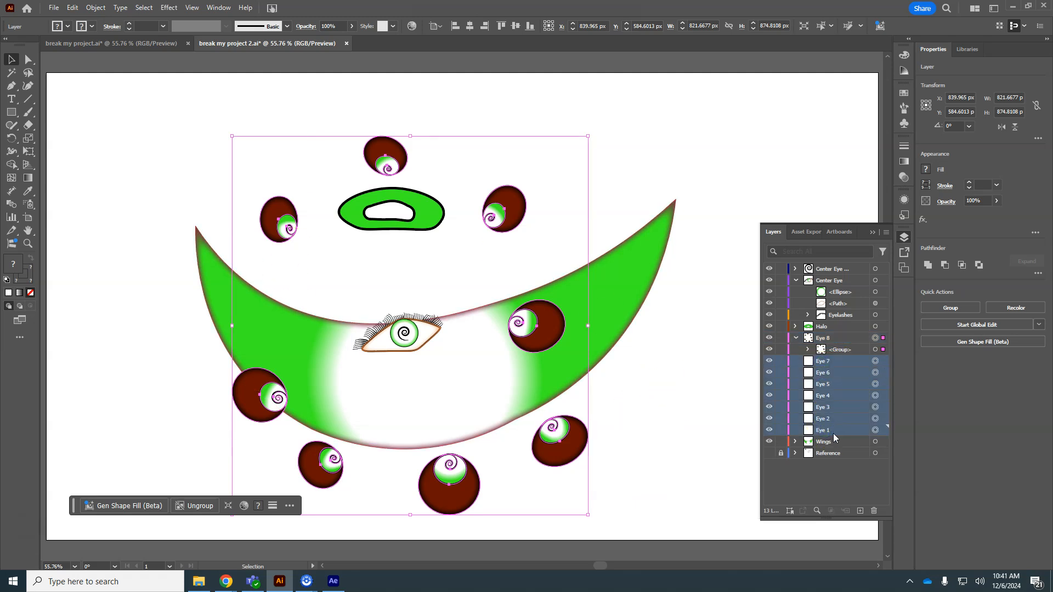
{"action": "key", "text": "Delete"}
{"action": "key", "text": "ctrl+z"}
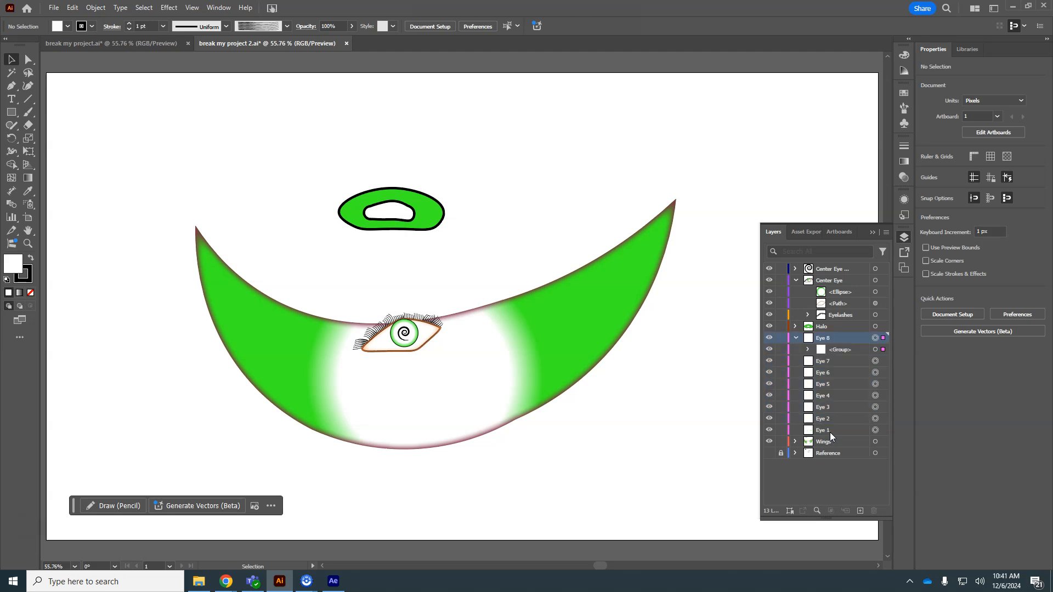
Step: Select the now-empty Eye 7 through Eye 1 layers and delete them
{"action": "left_click", "coordinate": [875, 362]}
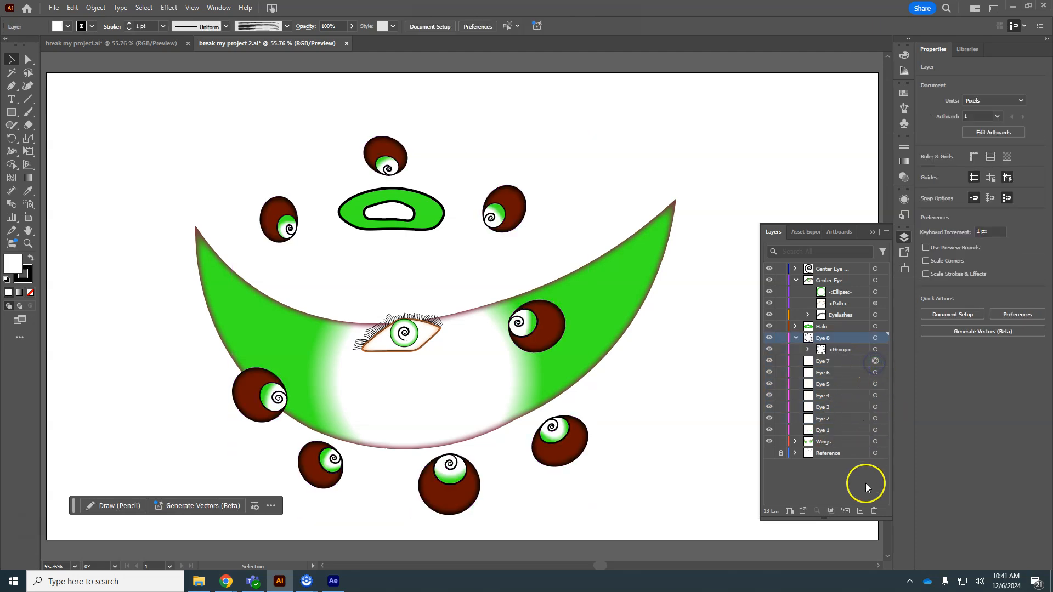
{"action": "left_click", "coordinate": [829, 362]}
{"action": "left_click", "coordinate": [827, 431], "text": "shift"}
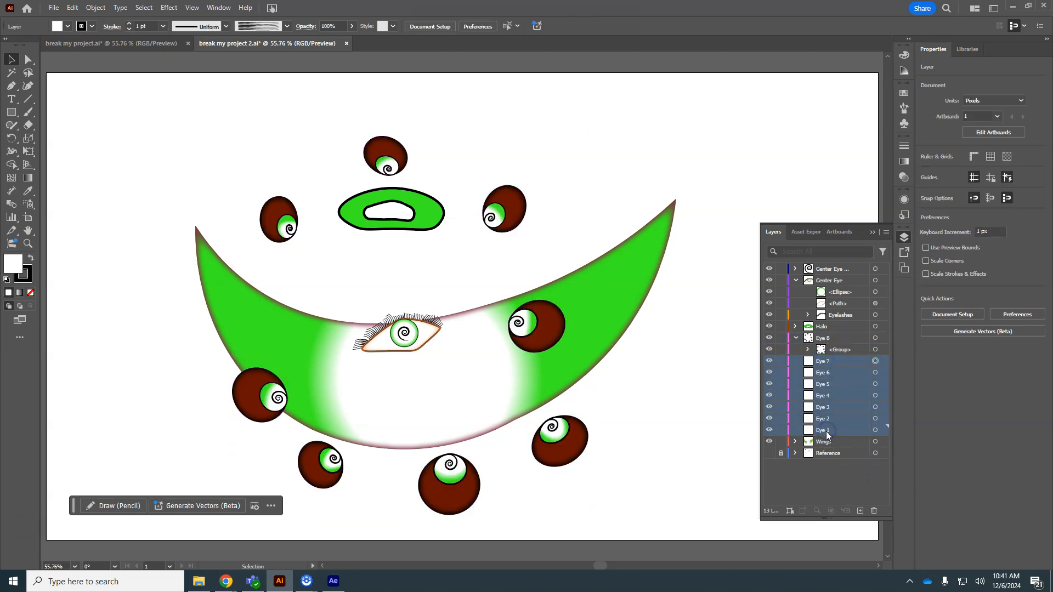
{"action": "left_click", "coordinate": [873, 511]}
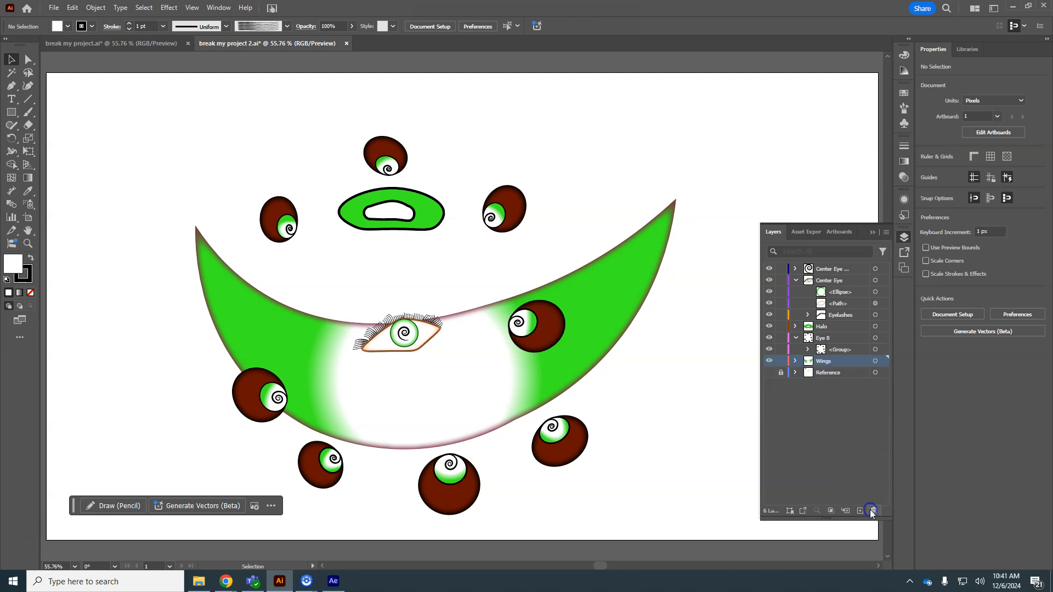
Step: Save the Illustrator artwork and switch to After Effects so the imported footage updates
{"action": "key", "text": "ctrl"}
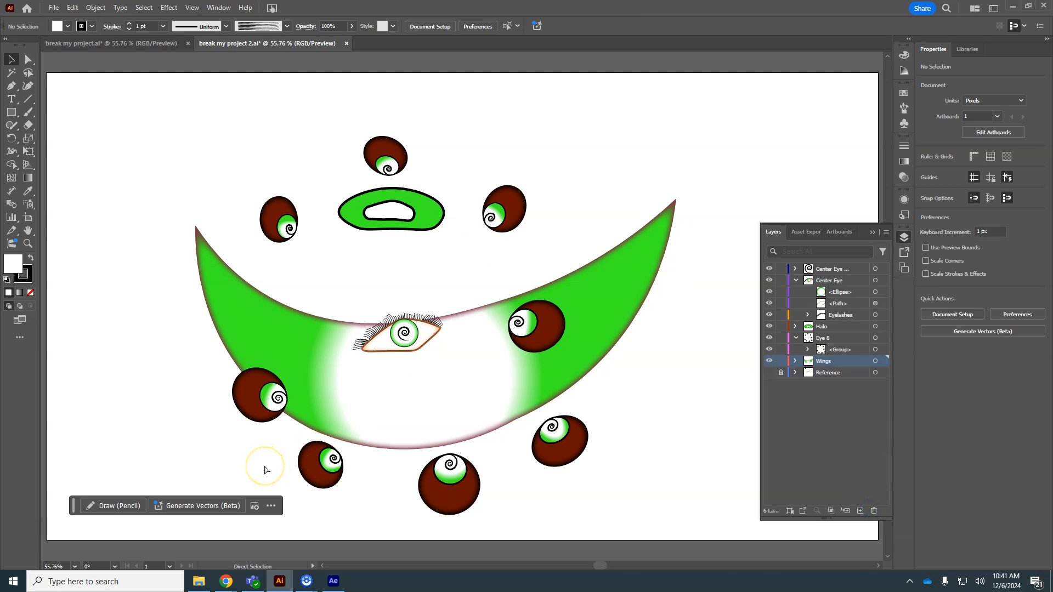
{"action": "left_click", "coordinate": [333, 581]}
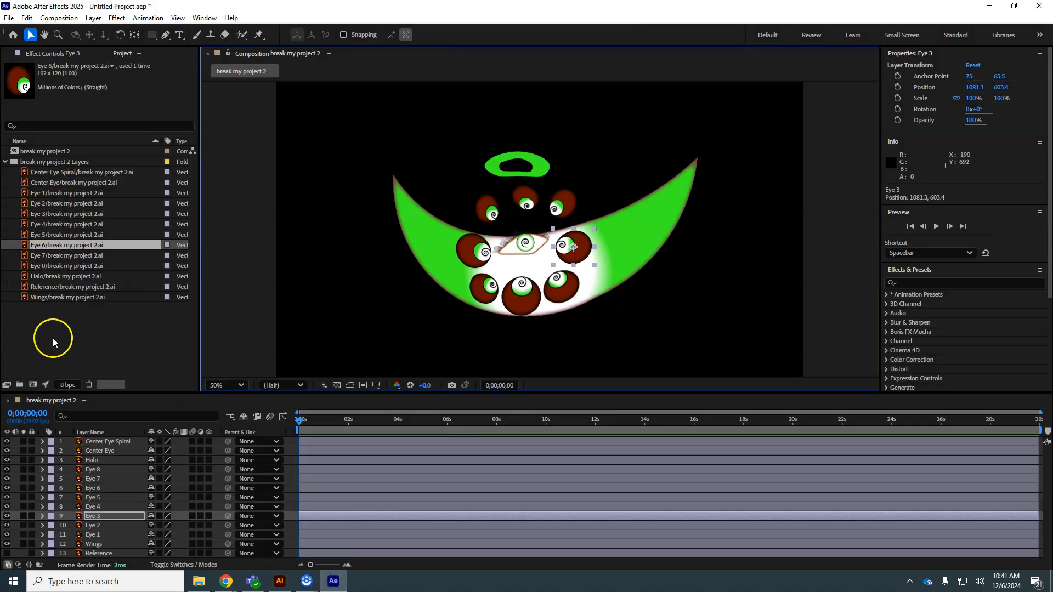
{"action": "left_click", "coordinate": [279, 582]}
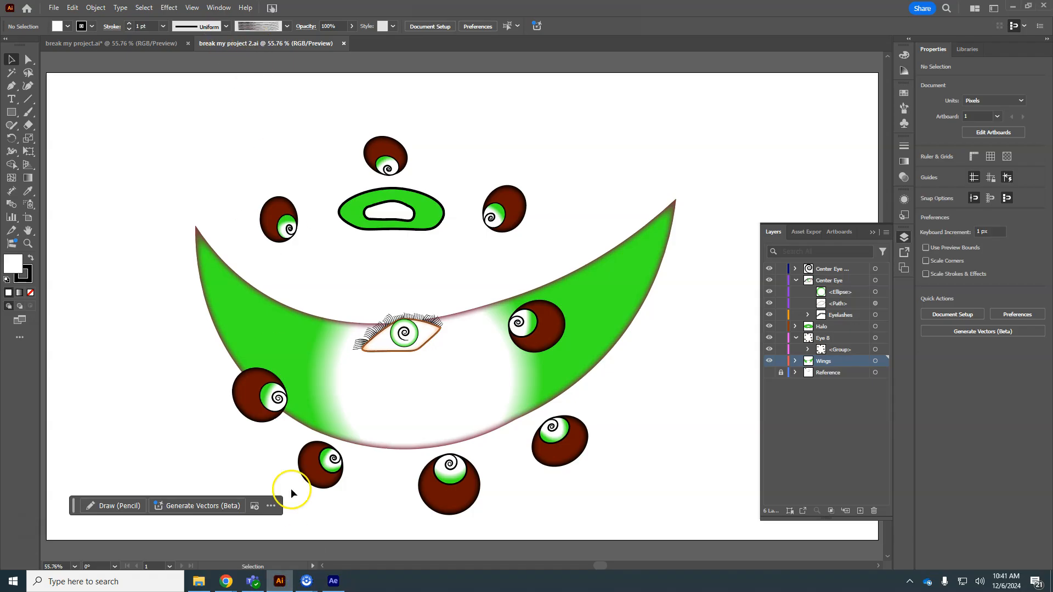
{"action": "left_click", "coordinate": [335, 585]}
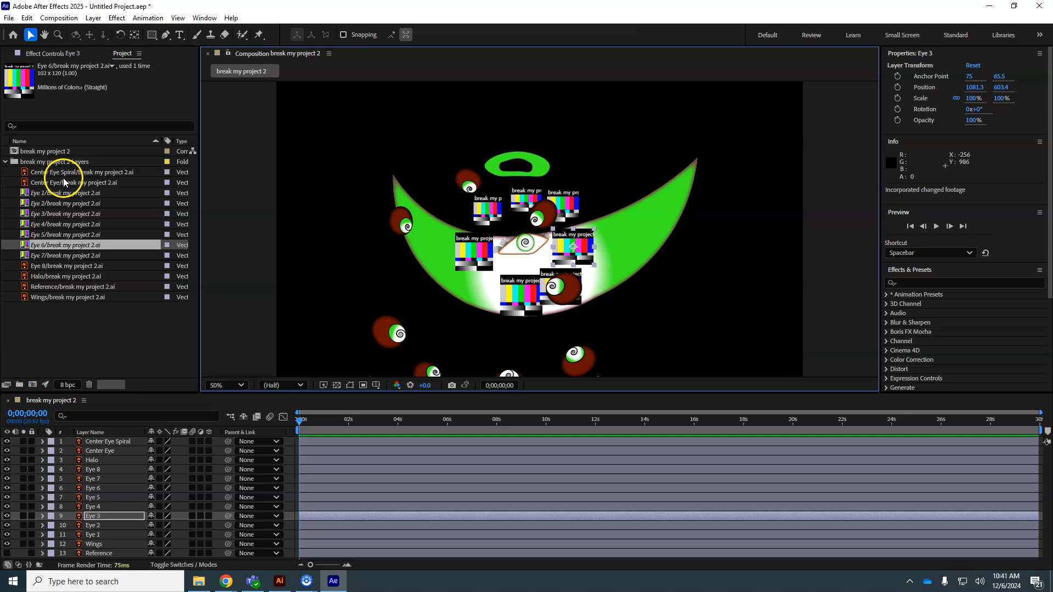
Step: Move the Eye 8 layer in the composition so its eyes line up with the monster body
{"action": "left_click", "coordinate": [61, 267]}
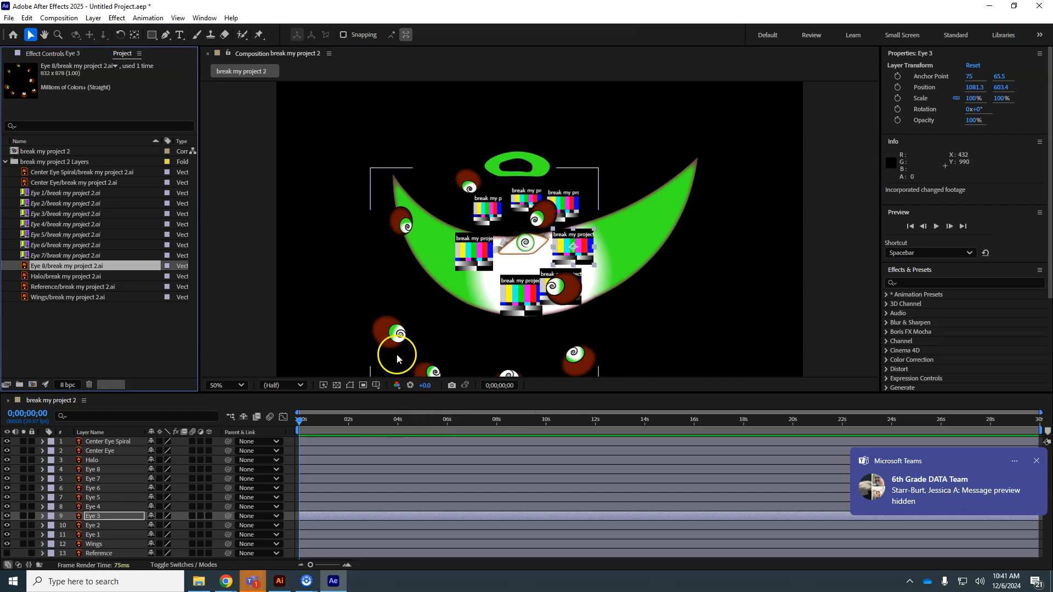
{"action": "left_click_drag", "start_coordinate": [377, 340], "coordinate": [421, 290]}
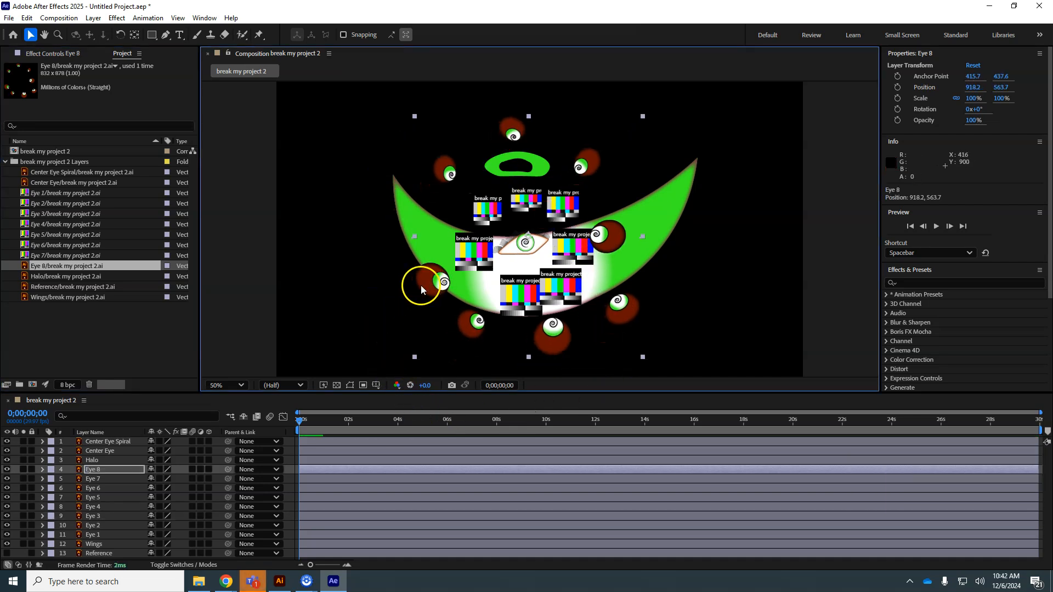
{"action": "left_click", "coordinate": [98, 471]}
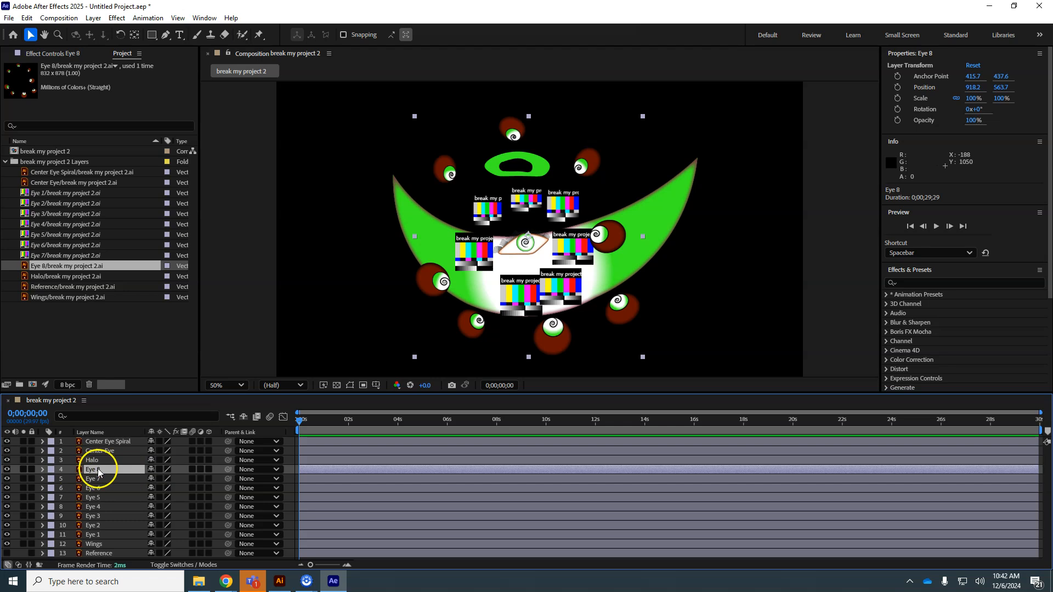
Step: Delete the Eye 1 through Eye 7 footage items from the project
{"action": "left_click", "coordinate": [70, 193]}
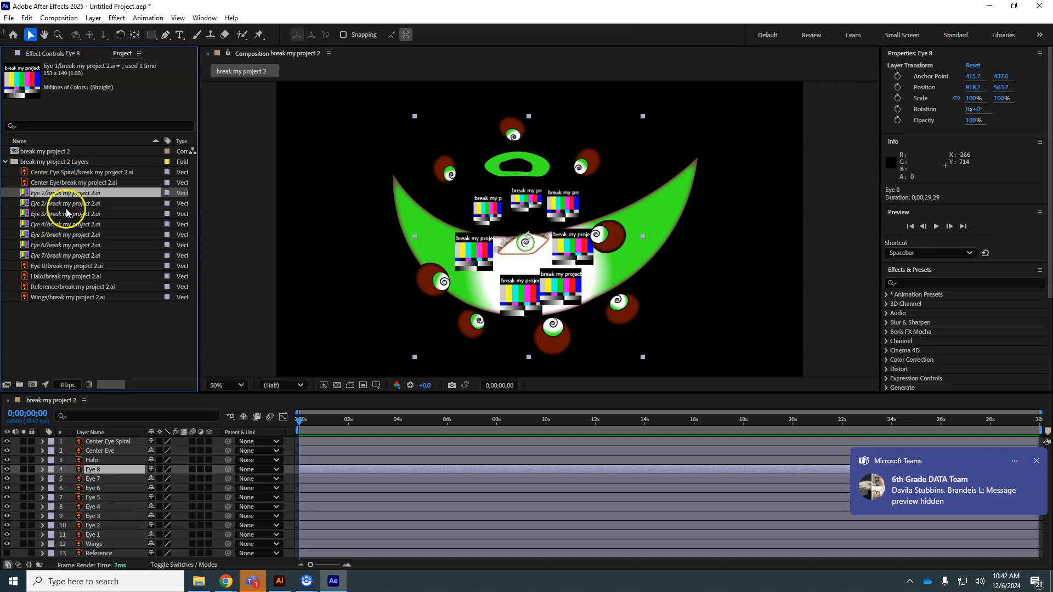
{"action": "left_click", "coordinate": [60, 255], "text": "shift"}
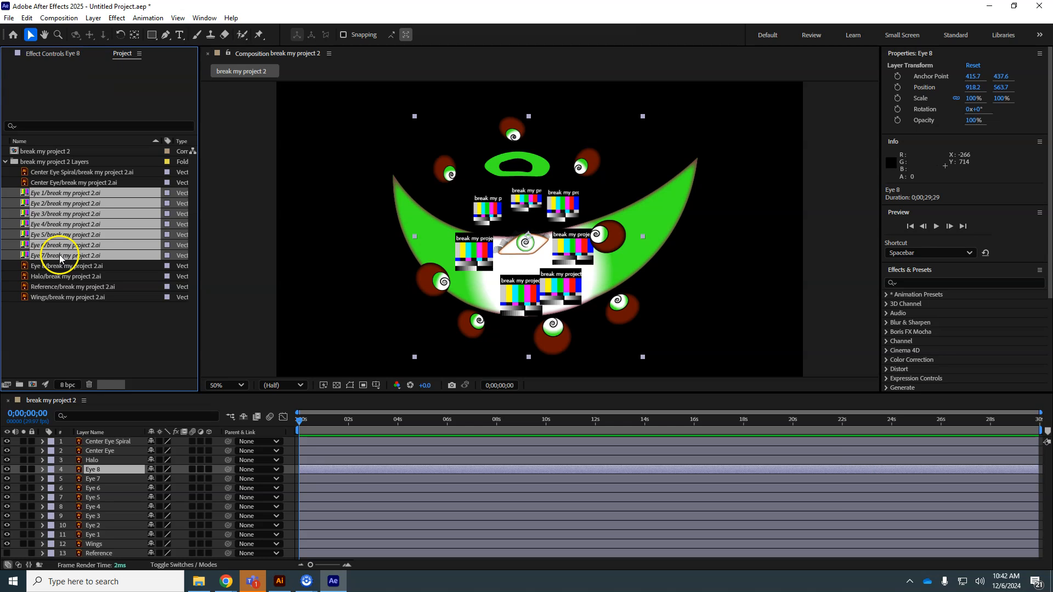
{"action": "left_click", "coordinate": [49, 187]}
{"action": "right_click", "coordinate": [49, 187]}
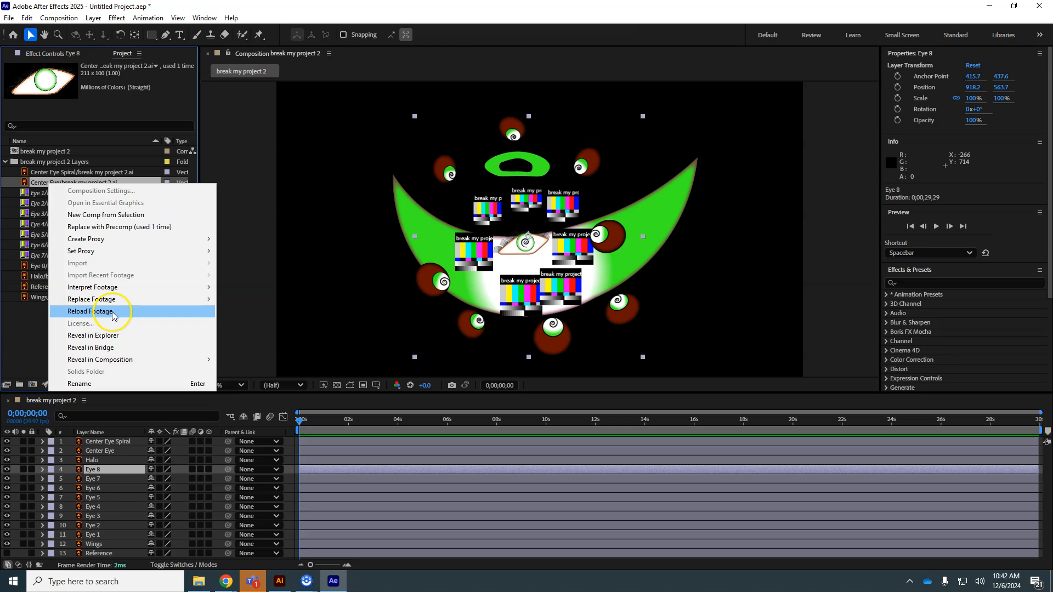
{"action": "left_click", "coordinate": [23, 329]}
{"action": "left_click", "coordinate": [53, 193]}
{"action": "left_click", "coordinate": [60, 245], "text": "shift"}
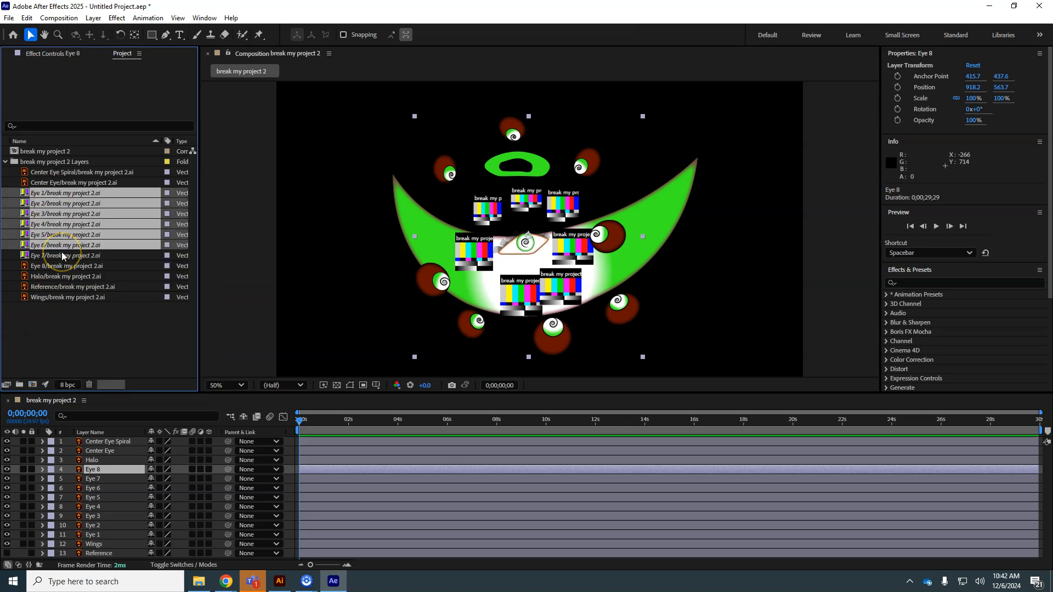
{"action": "key", "text": "Delete"}
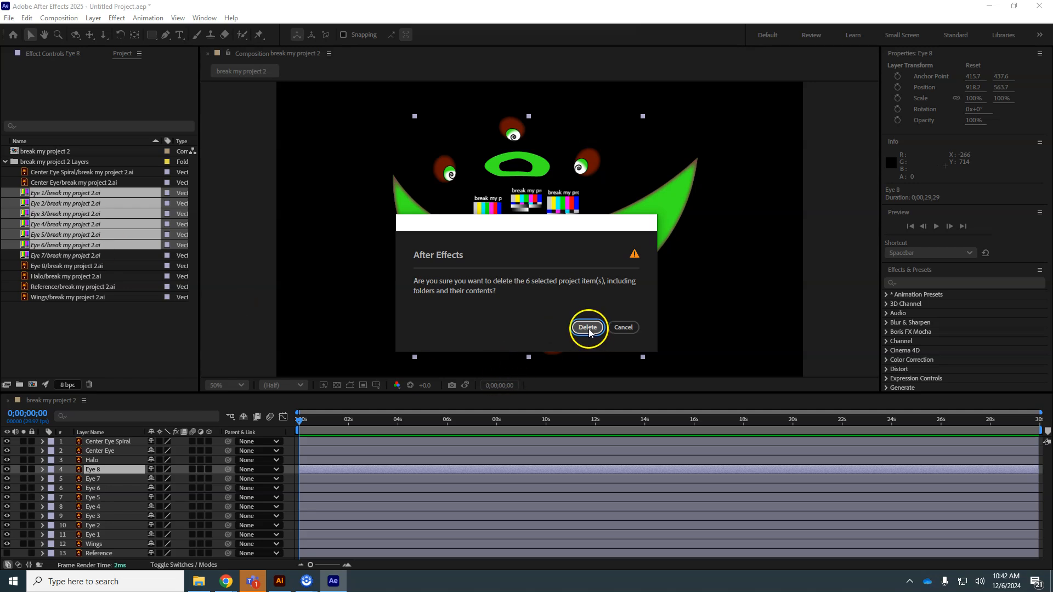
{"action": "left_click", "coordinate": [588, 327]}
{"action": "left_click", "coordinate": [84, 194]}
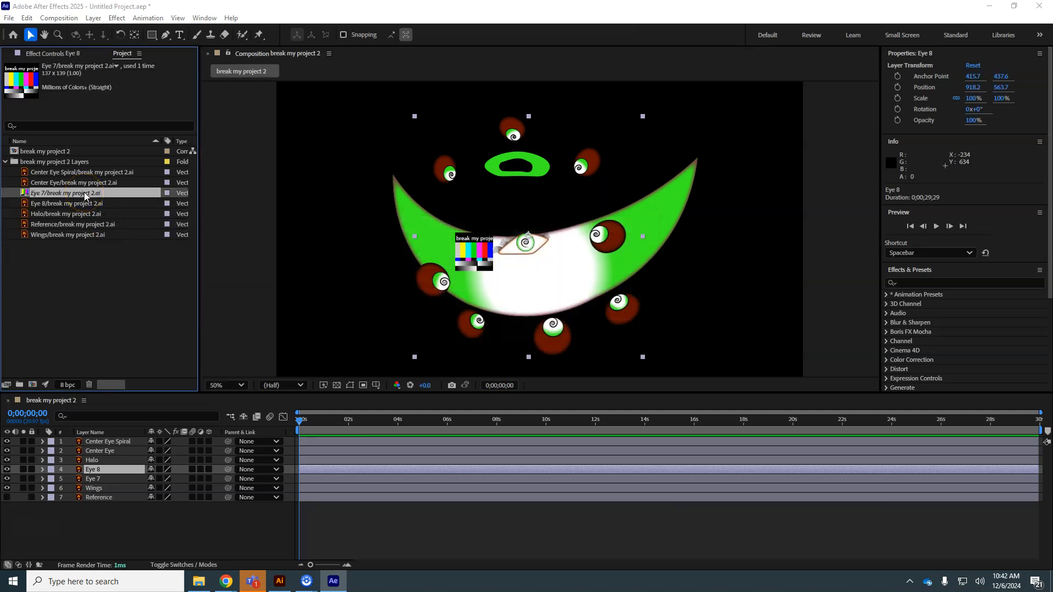
{"action": "key", "text": "Delete"}
{"action": "left_click", "coordinate": [585, 327]}
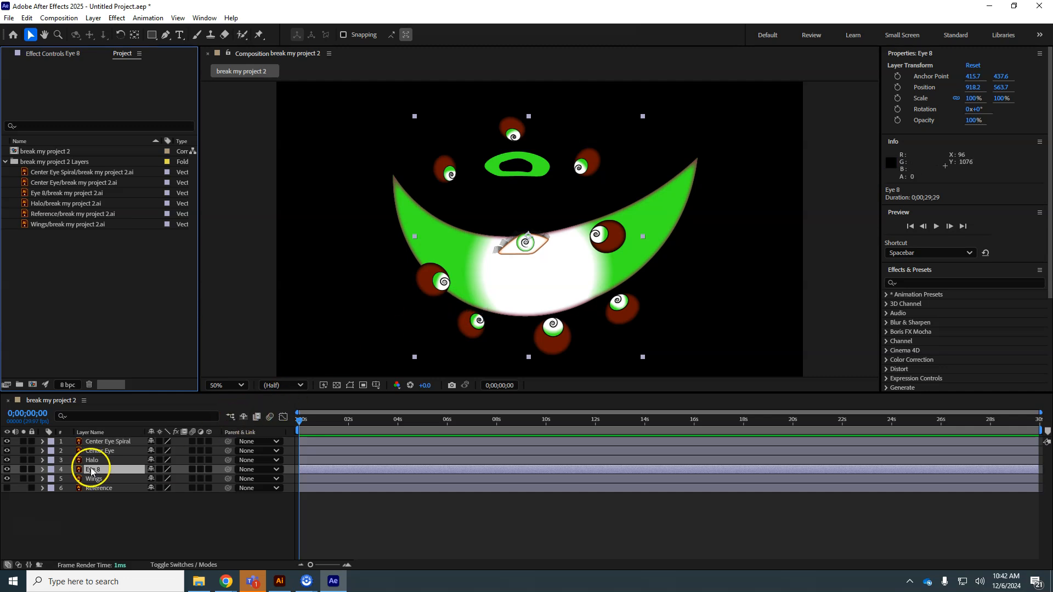
Step: Switch to Illustrator, rename the Eye 8 layer as Eyes, and try to save the document
{"action": "left_click", "coordinate": [279, 581]}
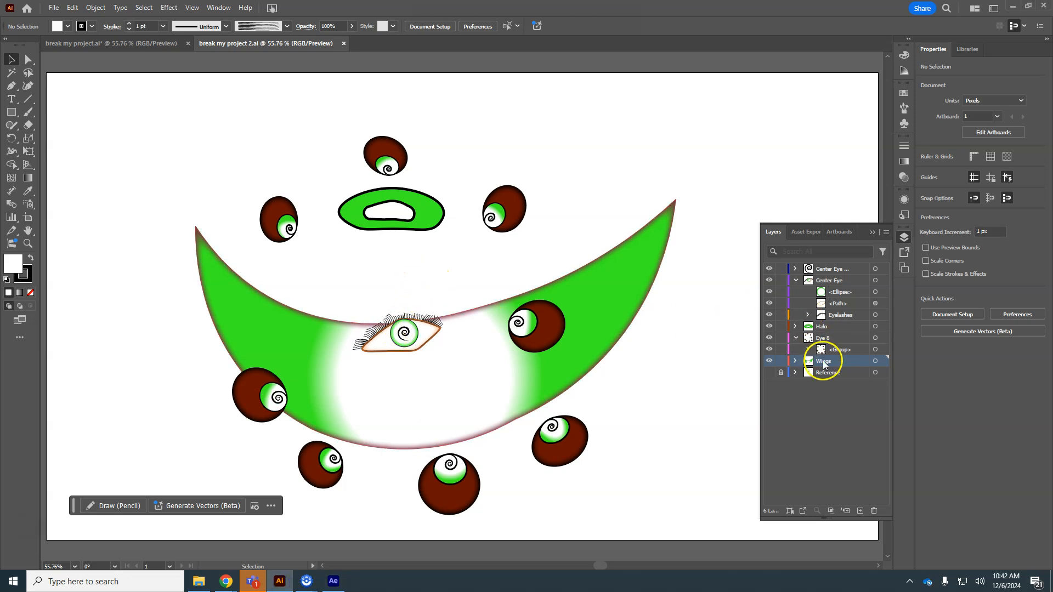
{"action": "left_click", "coordinate": [825, 337]}
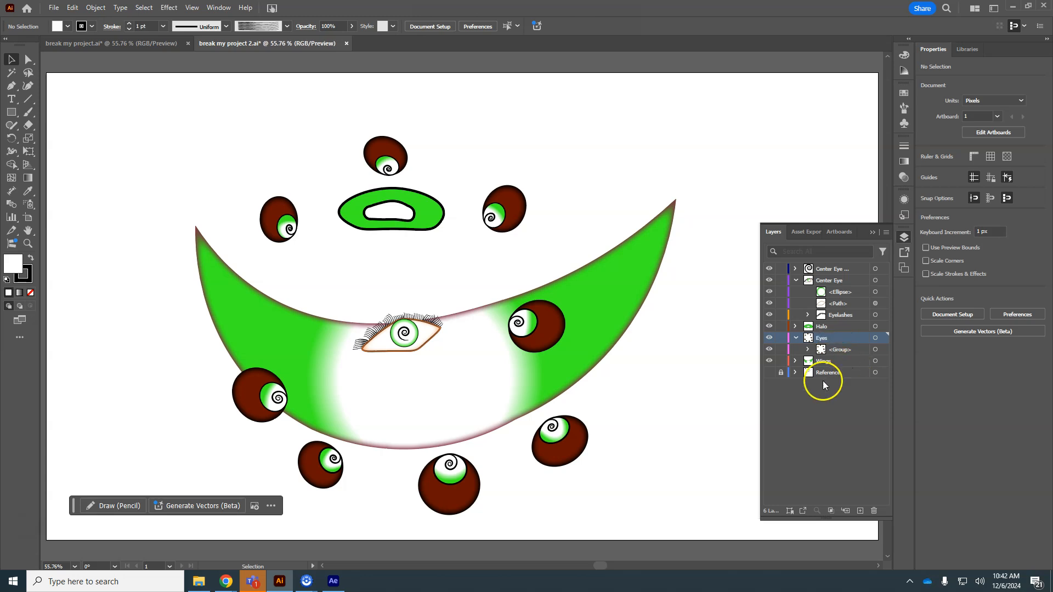
{"action": "key", "text": "ctrl+s"}
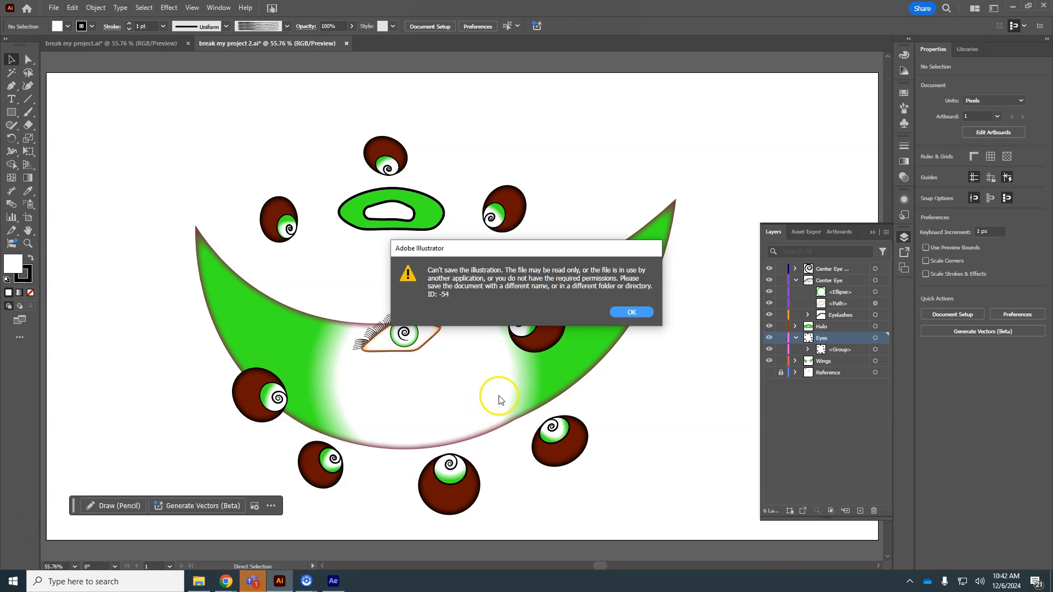
{"action": "left_click", "coordinate": [645, 311]}
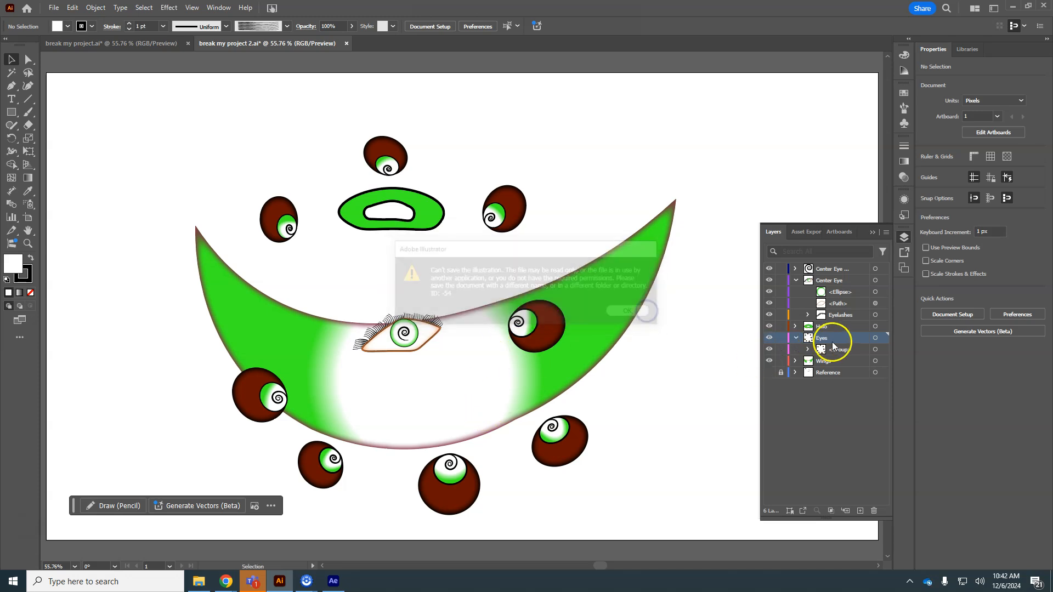
Step: Close After Effects without saving the project
{"action": "left_click", "coordinate": [333, 581]}
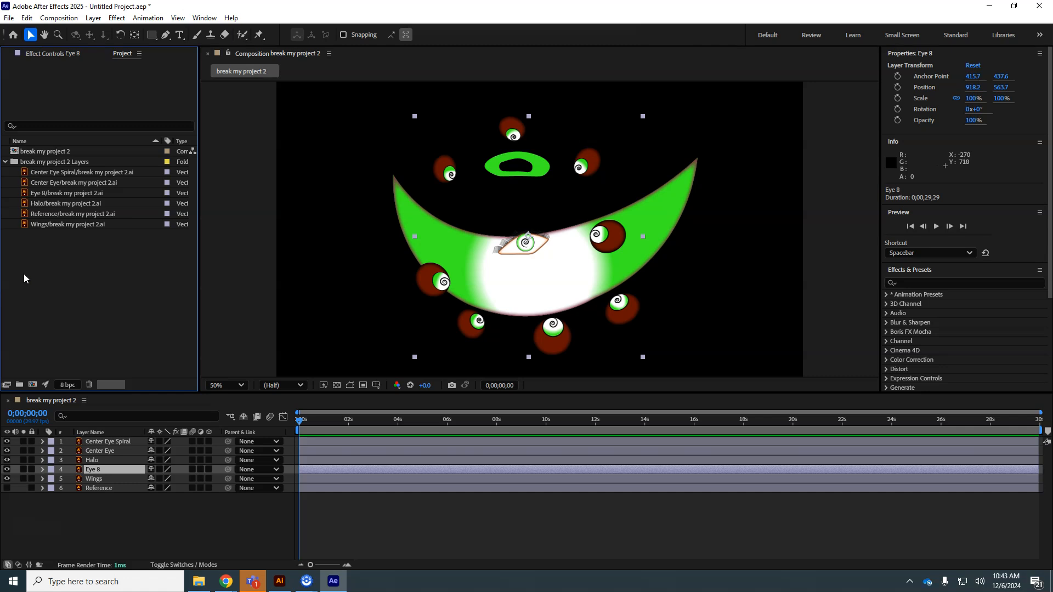
{"action": "mouse_move", "coordinate": [257, 589]}
{"action": "left_click", "coordinate": [279, 584]}
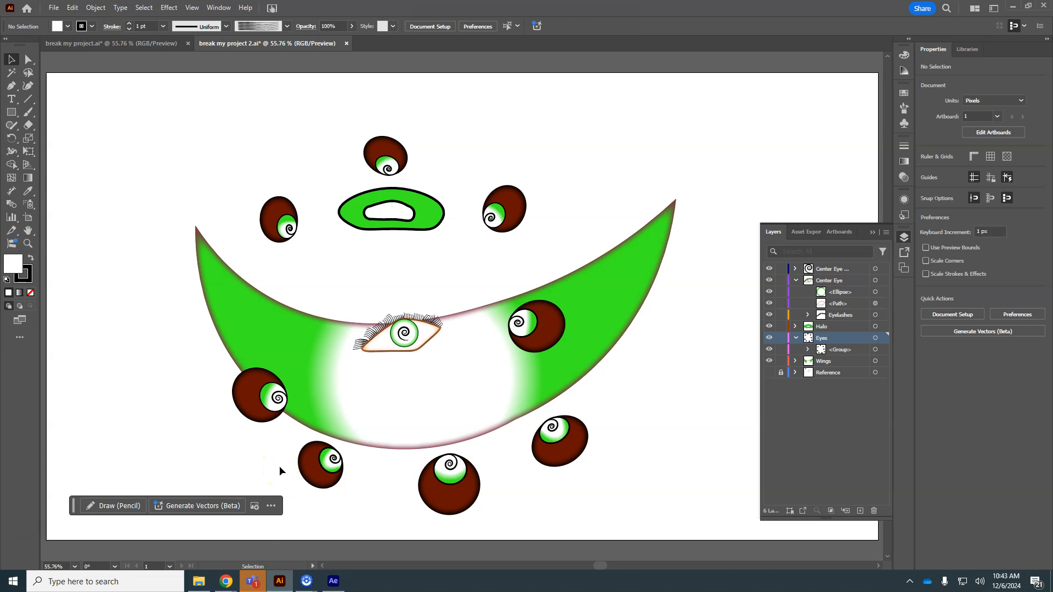
{"action": "left_click", "coordinate": [337, 580]}
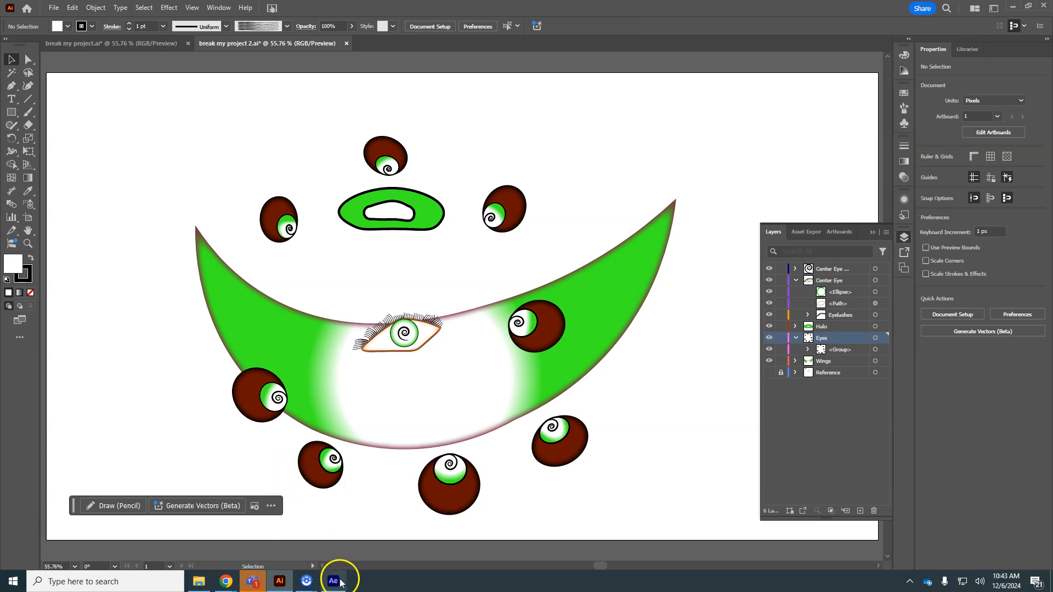
{"action": "left_click", "coordinate": [566, 135]}
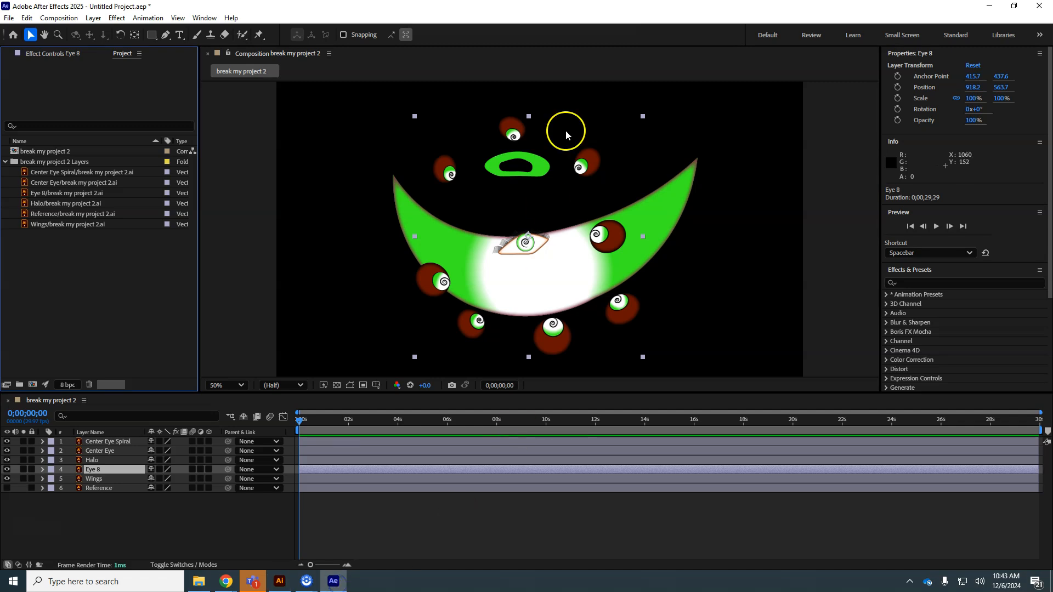
{"action": "left_click", "coordinate": [1039, 6]}
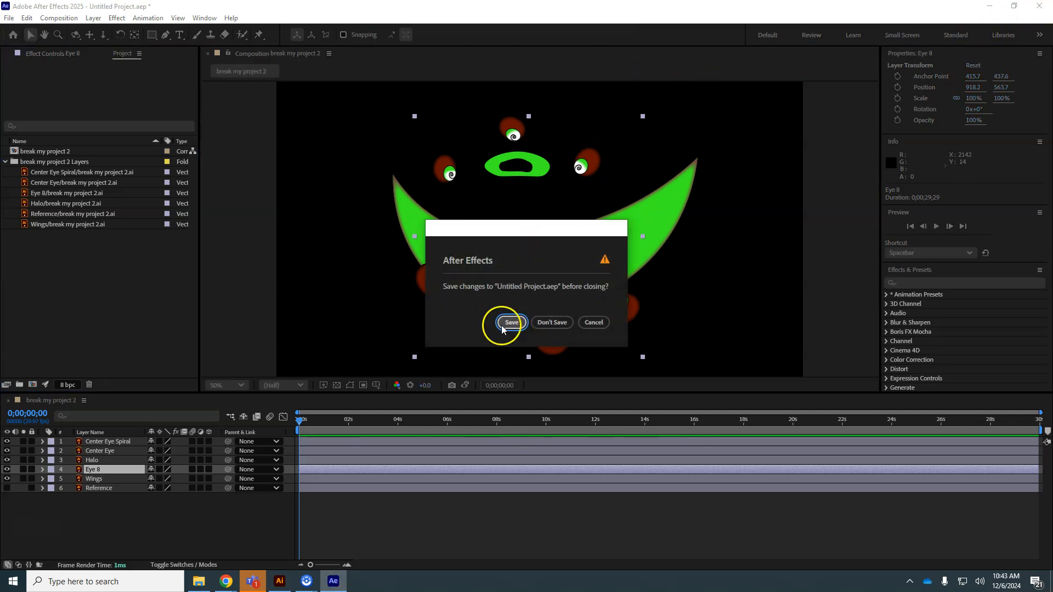
{"action": "left_click", "coordinate": [554, 322]}
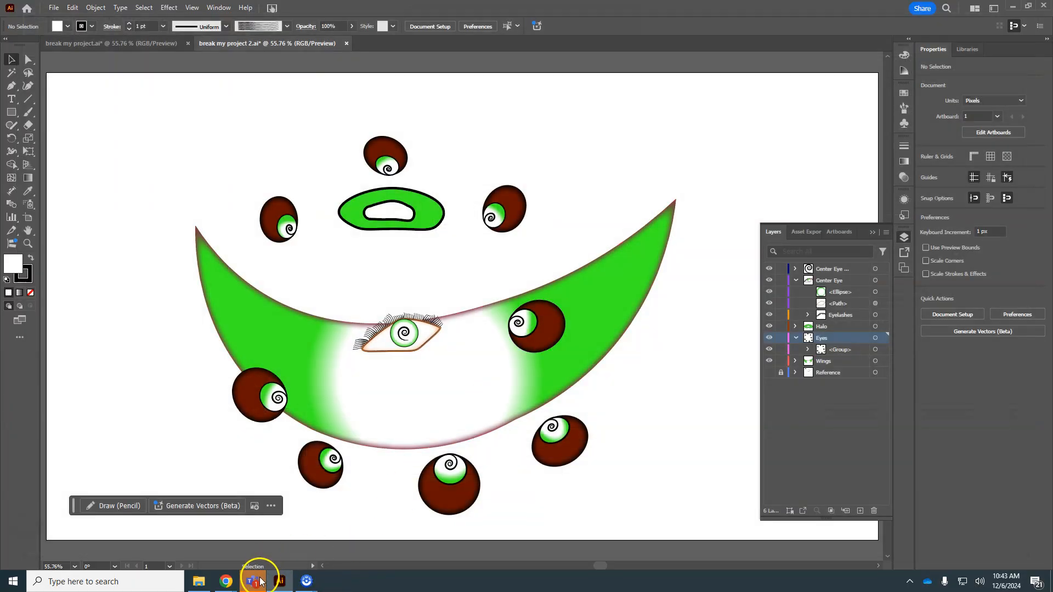
Step: Return to Illustrator and save the document
{"action": "left_click", "coordinate": [279, 583]}
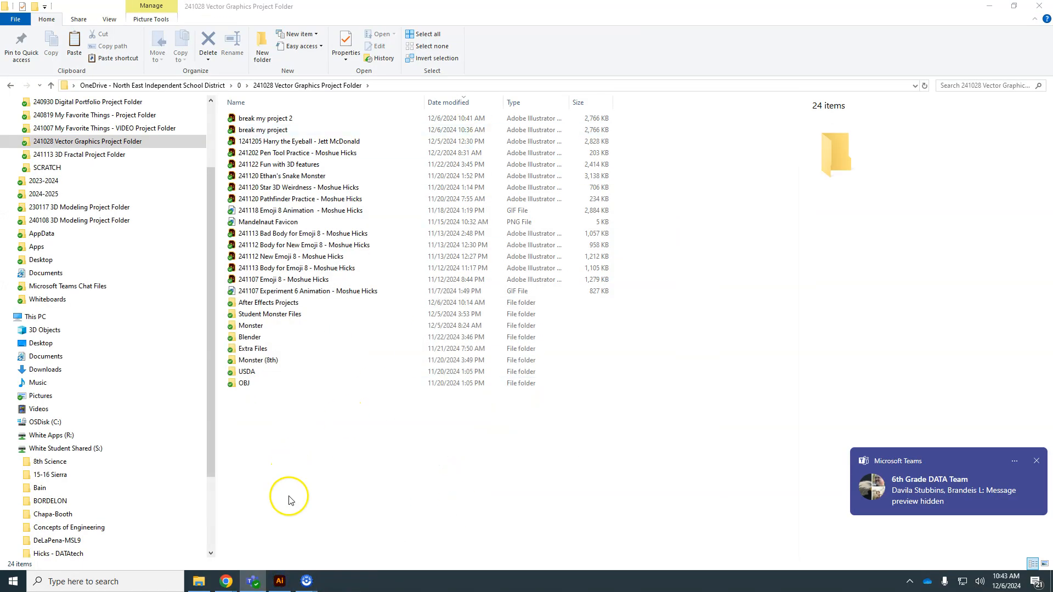
{"action": "left_click", "coordinate": [279, 582]}
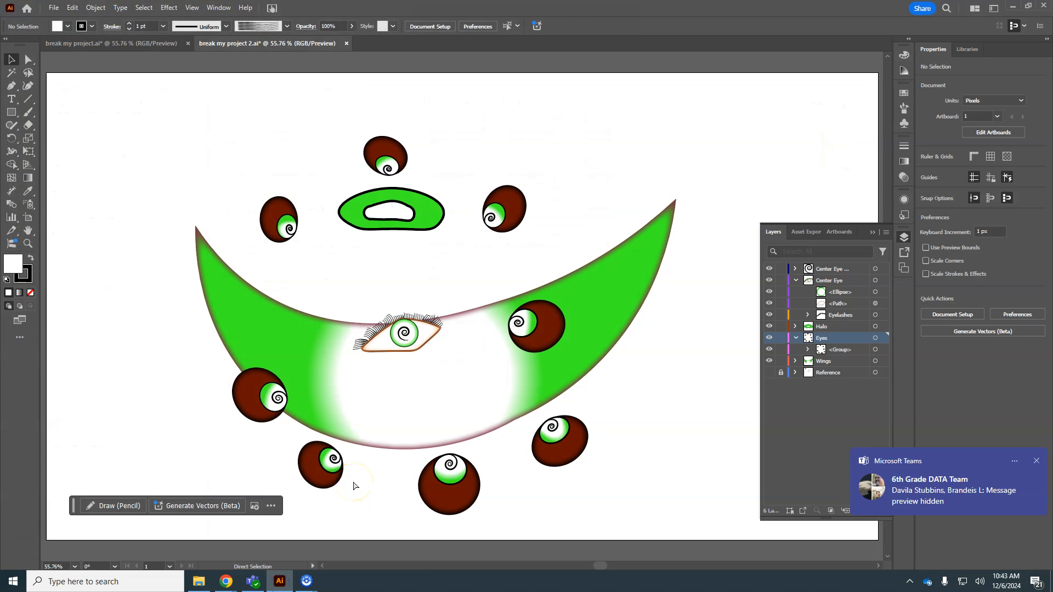
{"action": "key", "text": "ctrl+s"}
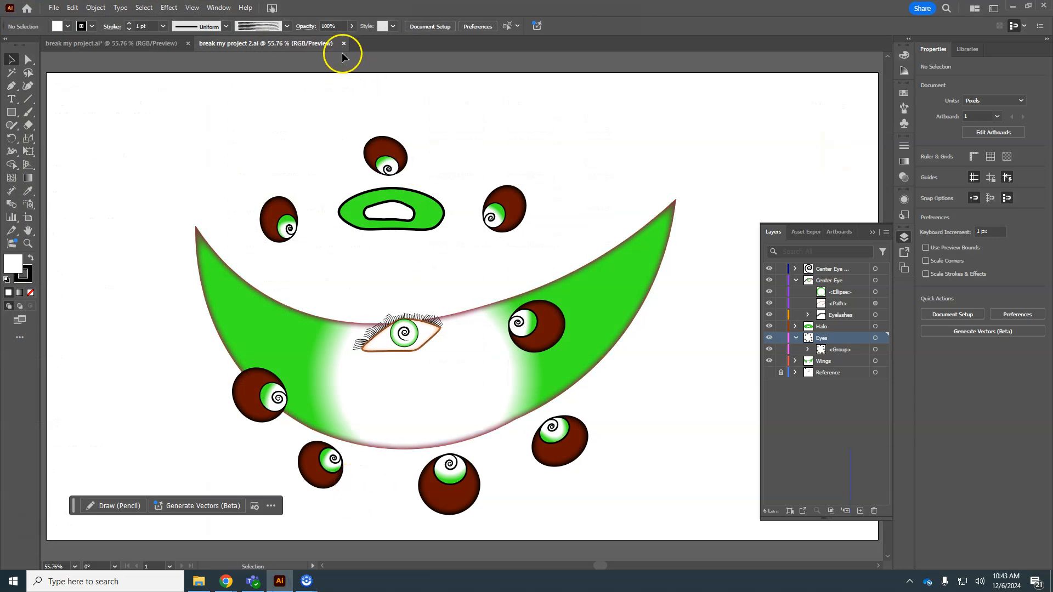